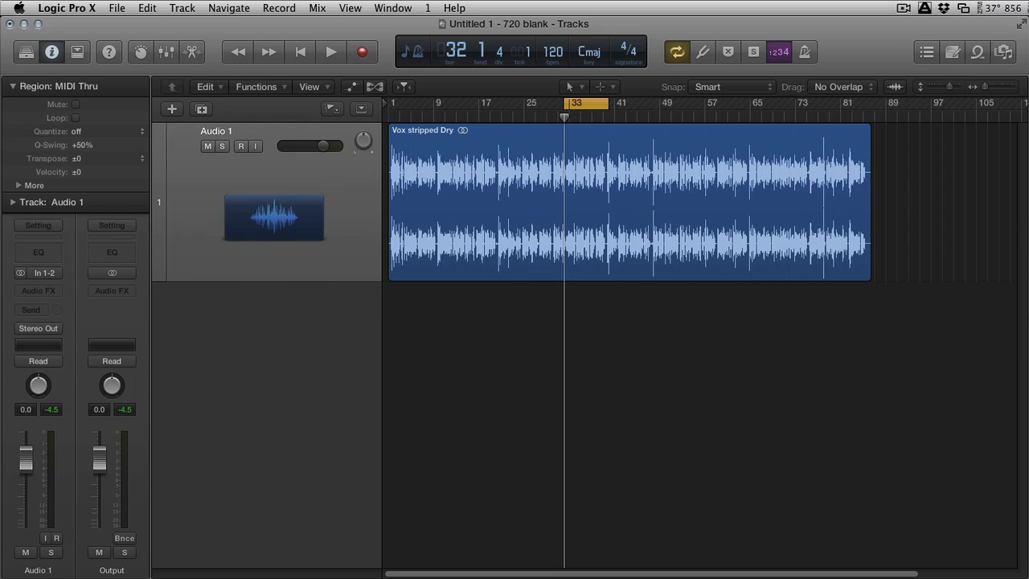
Switch to Audio Hijack Pro and review the iZotope Nectar effect's gate, EQ, compressor, saturation, de-esser and limiter settings.
left_click_drag(1028, 257, 424, 96)
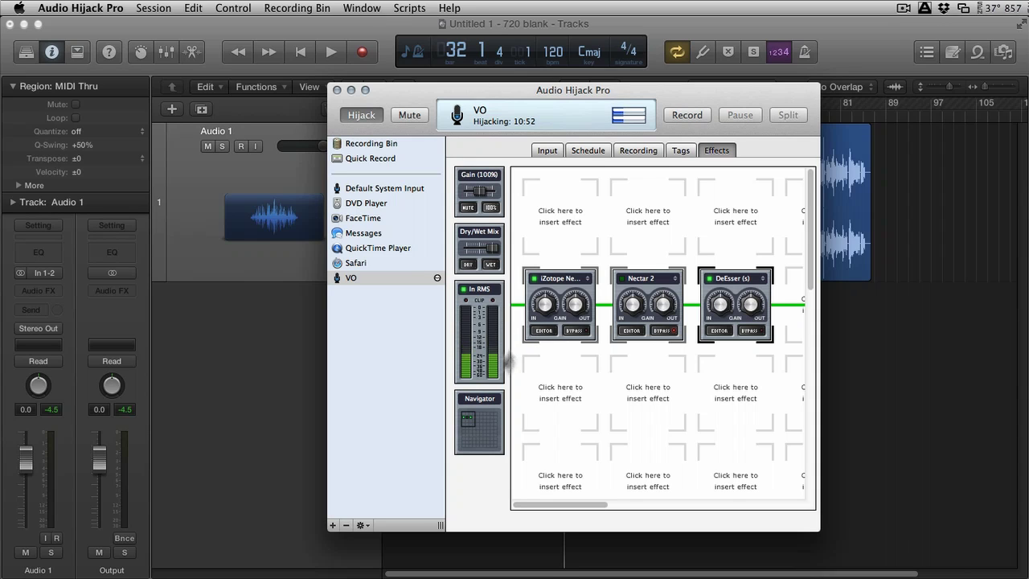
left_click(545, 331)
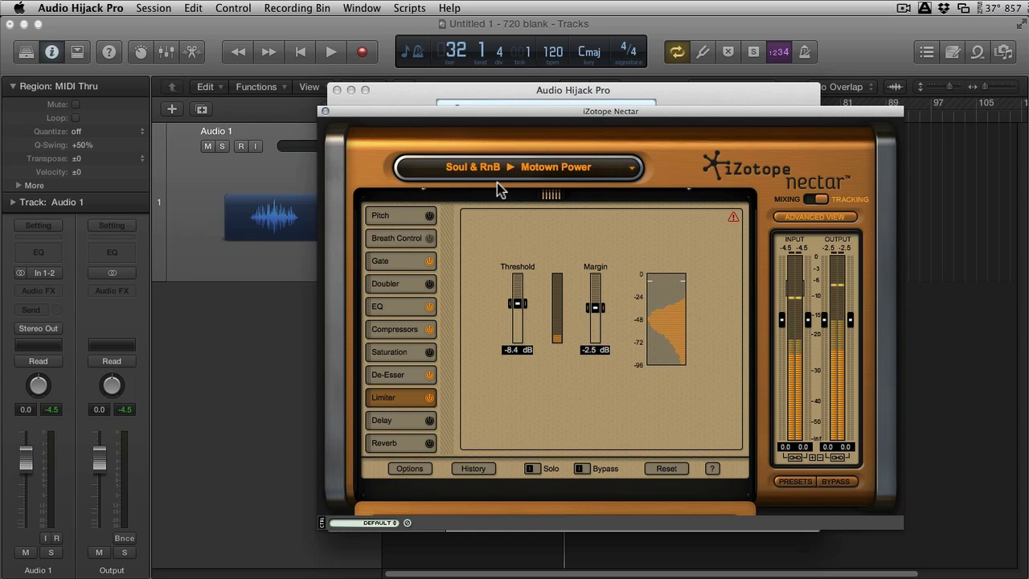
left_click(392, 262)
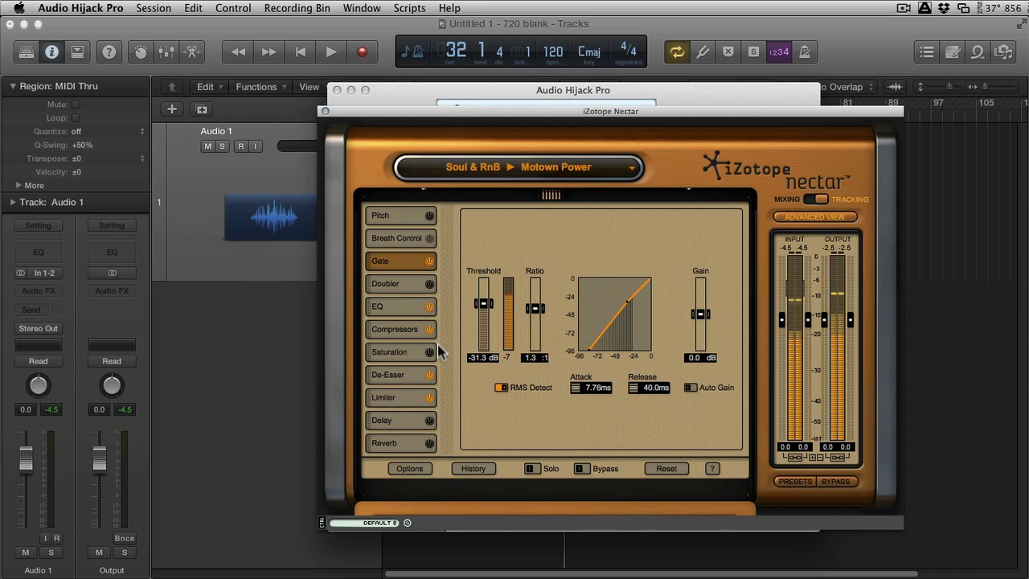
left_click(387, 305)
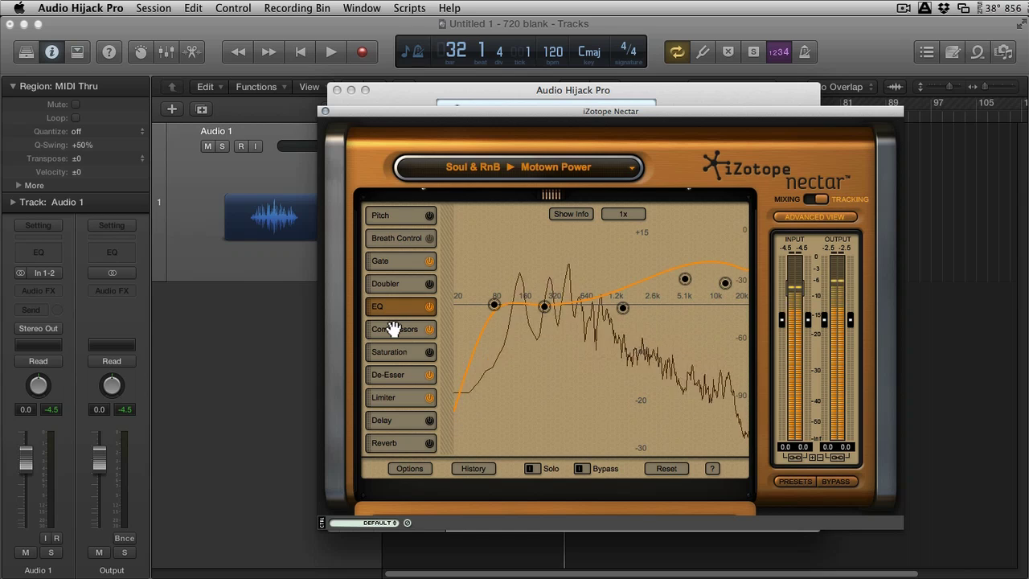
left_click(394, 328)
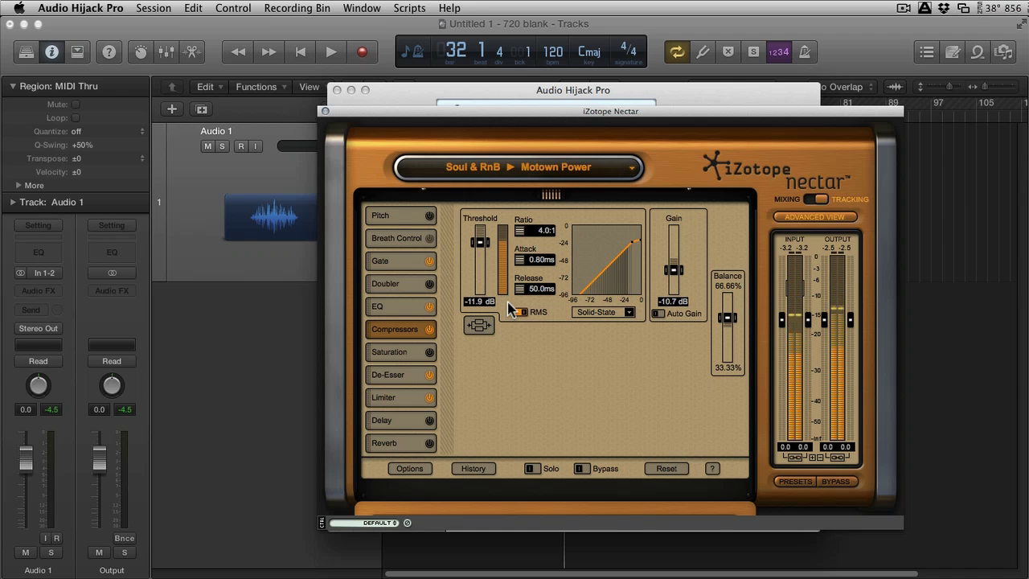
left_click(406, 355)
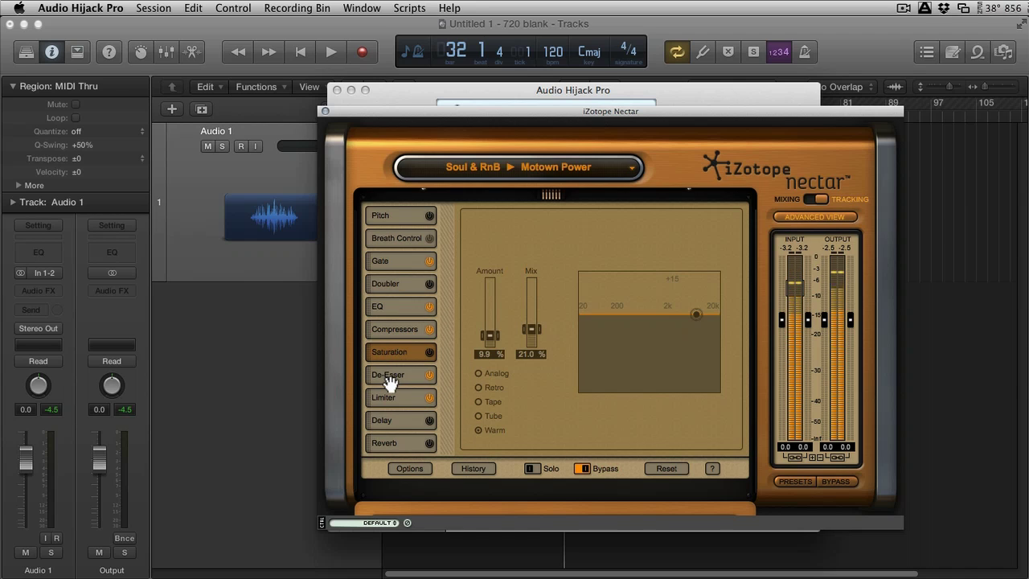
left_click(391, 376)
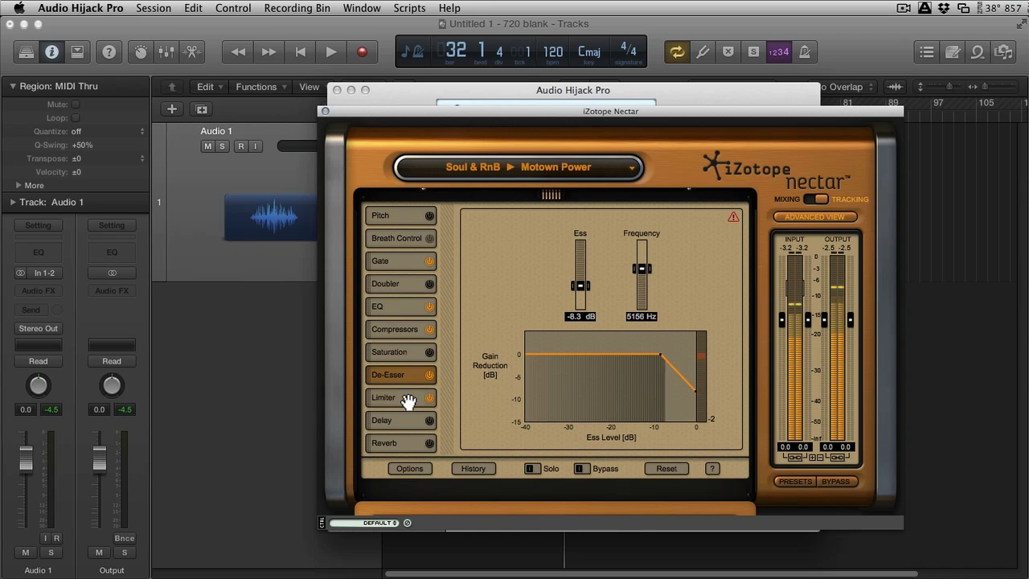
left_click(405, 401)
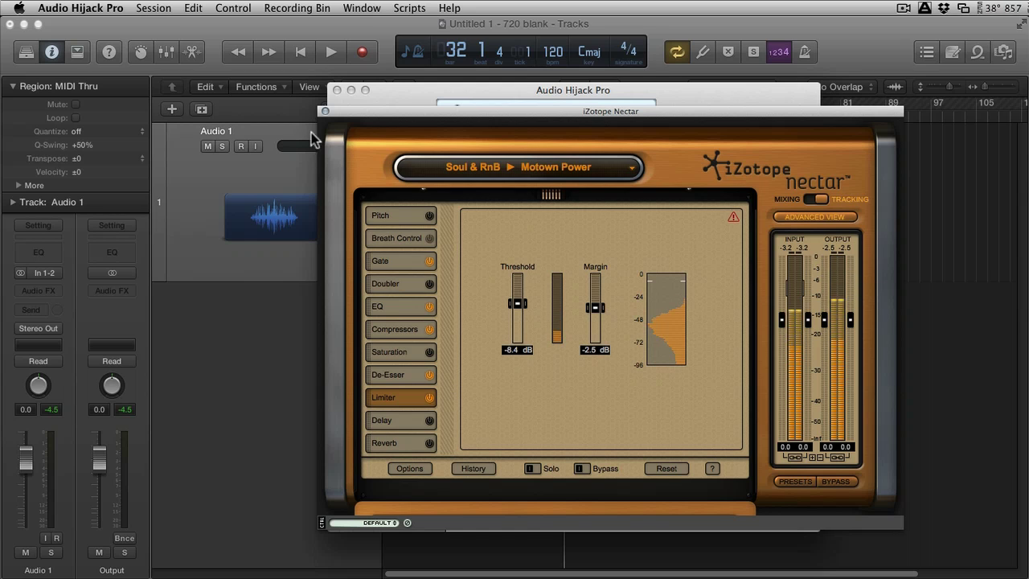
left_click(323, 111)
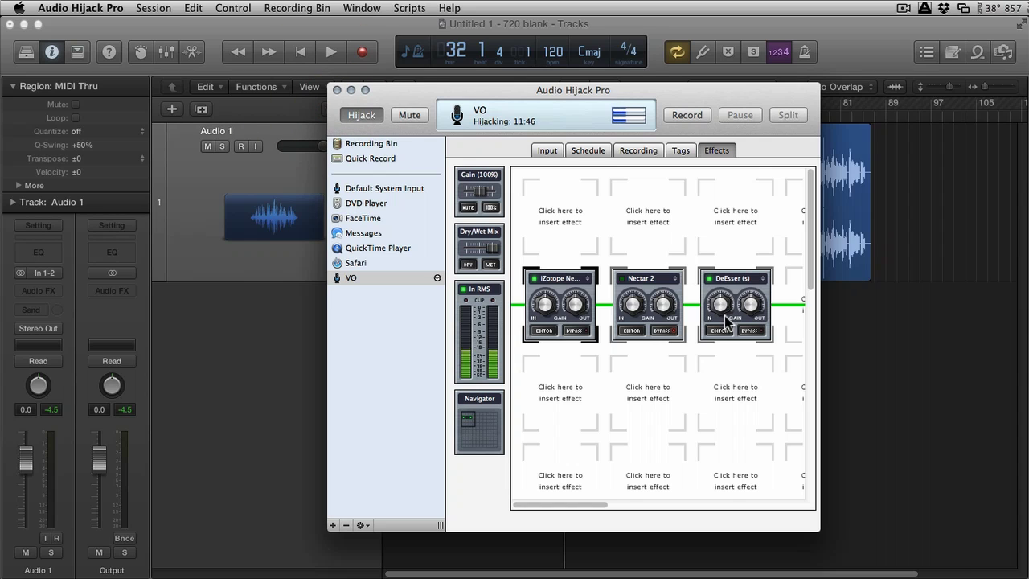
Raise band 6 in the Nectar 2 effect's EQ to about 0.5 dB at 3832 Hz and close its editor.
left_click(632, 330)
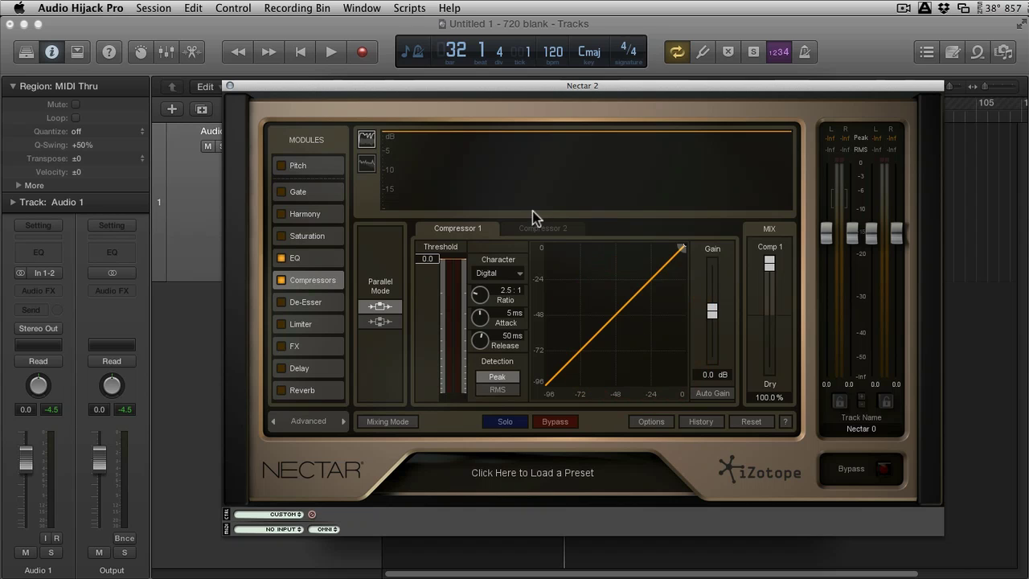
left_click(318, 259)
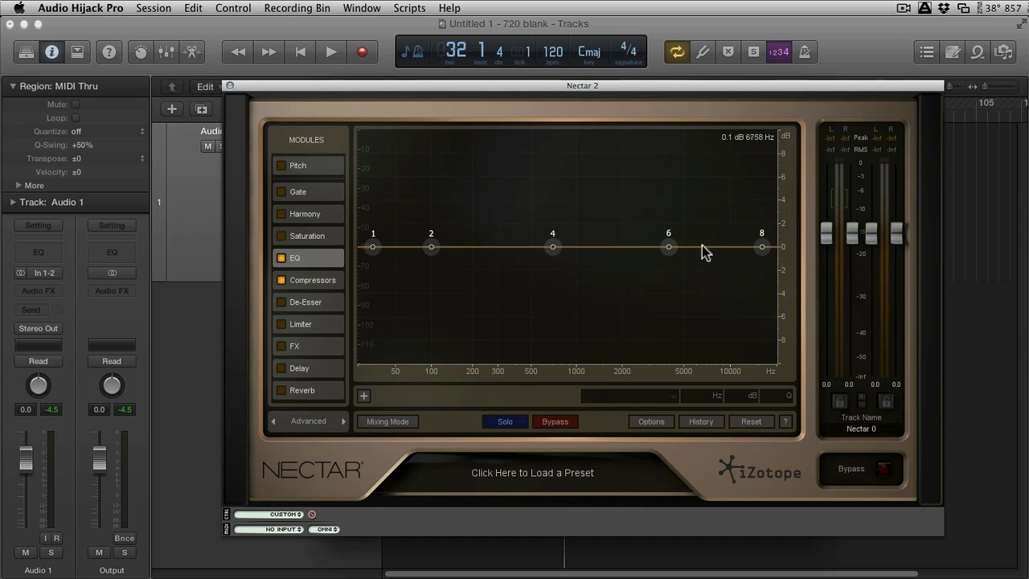
left_click(671, 247)
left_click_drag(671, 248, 666, 240)
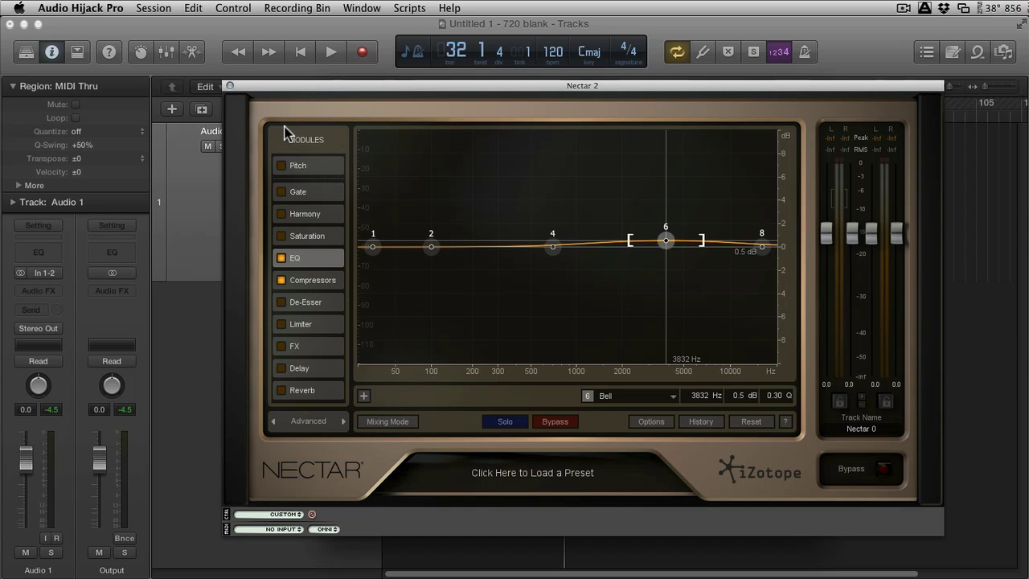
left_click(230, 85)
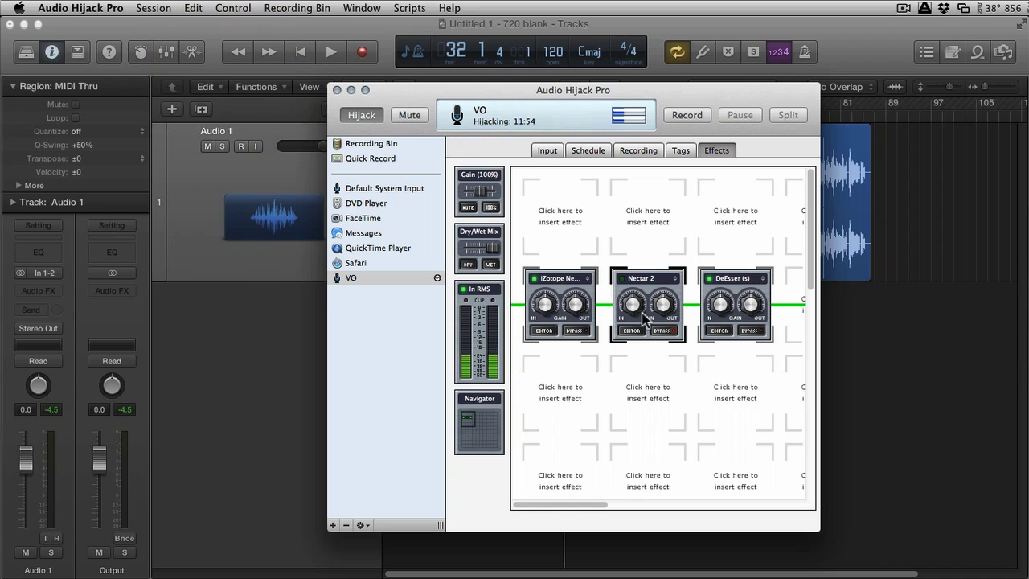
Review the DeEsser effect's settings, close the Audio Hijack Pro window and switch back to Logic Pro X.
left_click(714, 329)
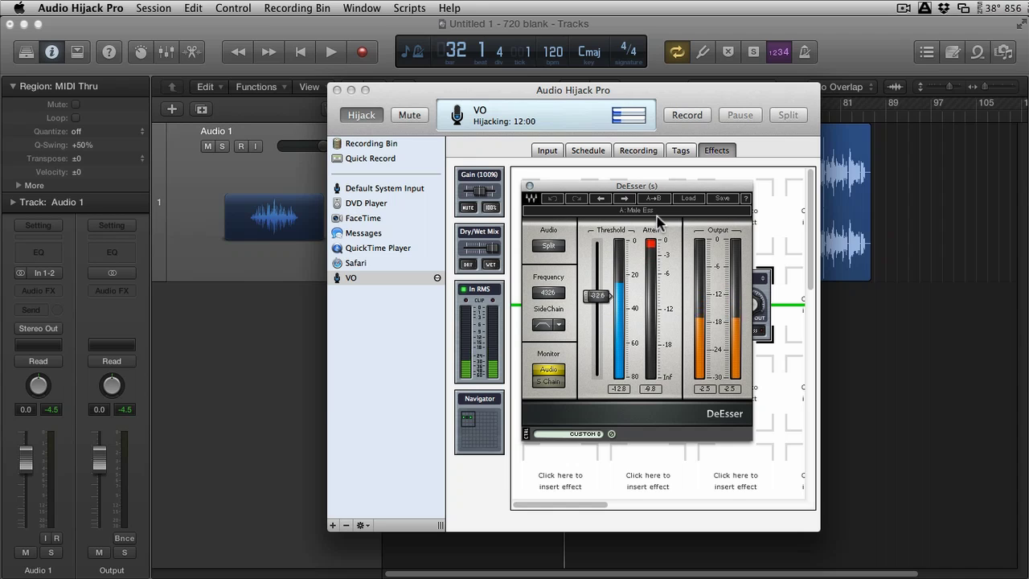
left_click(529, 186)
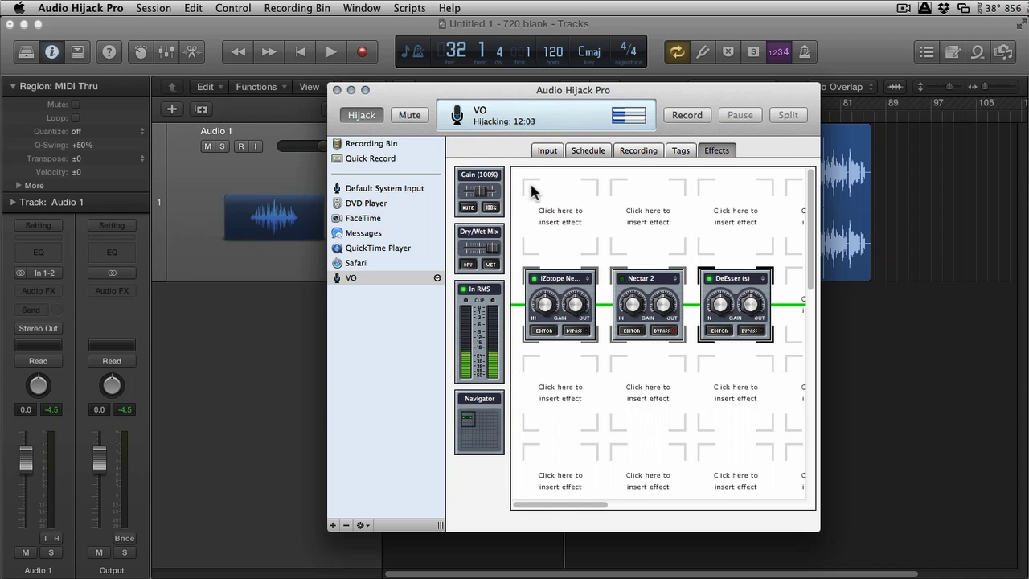
left_click(337, 90)
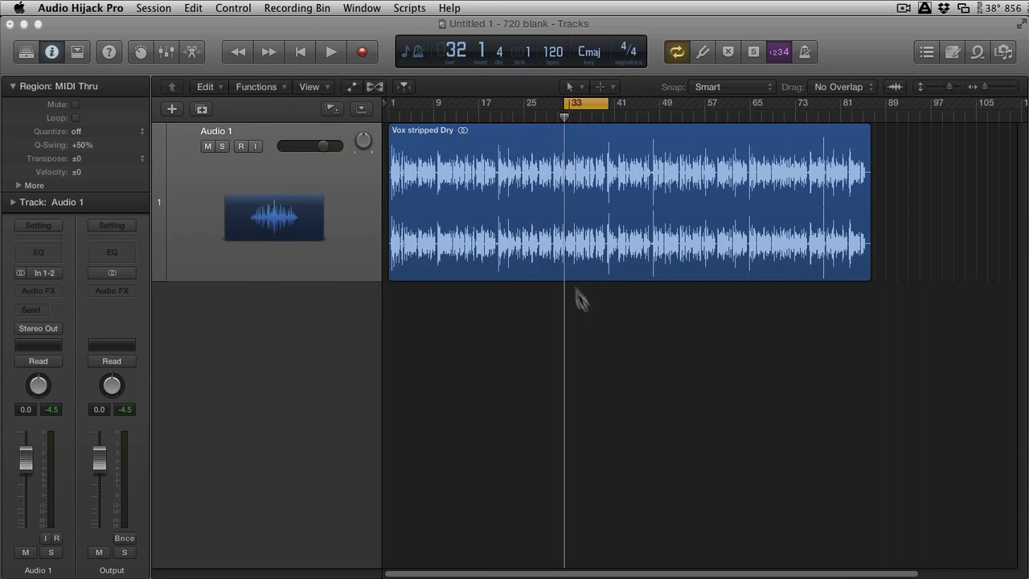
left_click(601, 336)
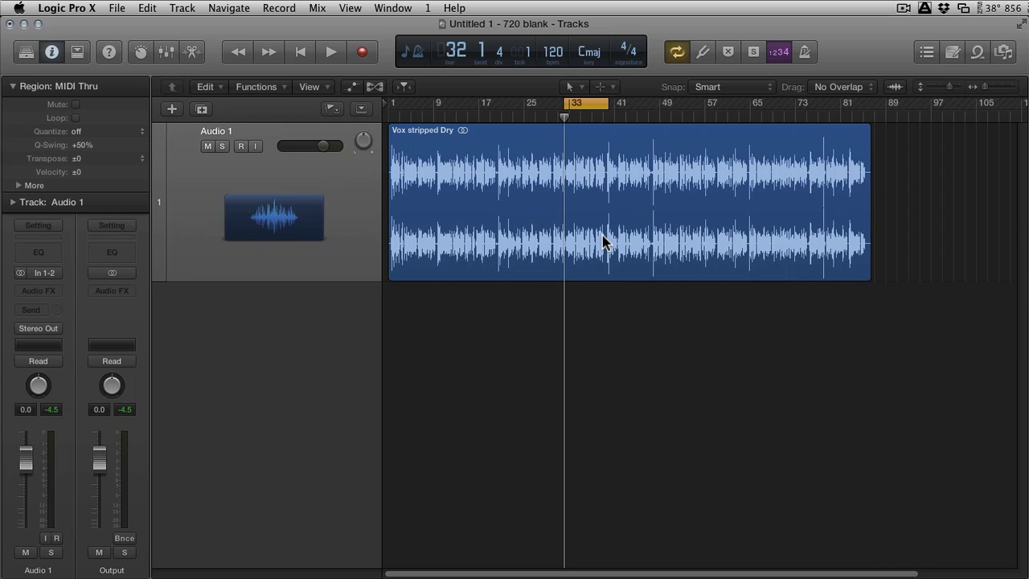
Examine the Vox stripped Dry region's enlarged waveform around the cycle range from bar 32 to bar 40.
left_click(615, 359)
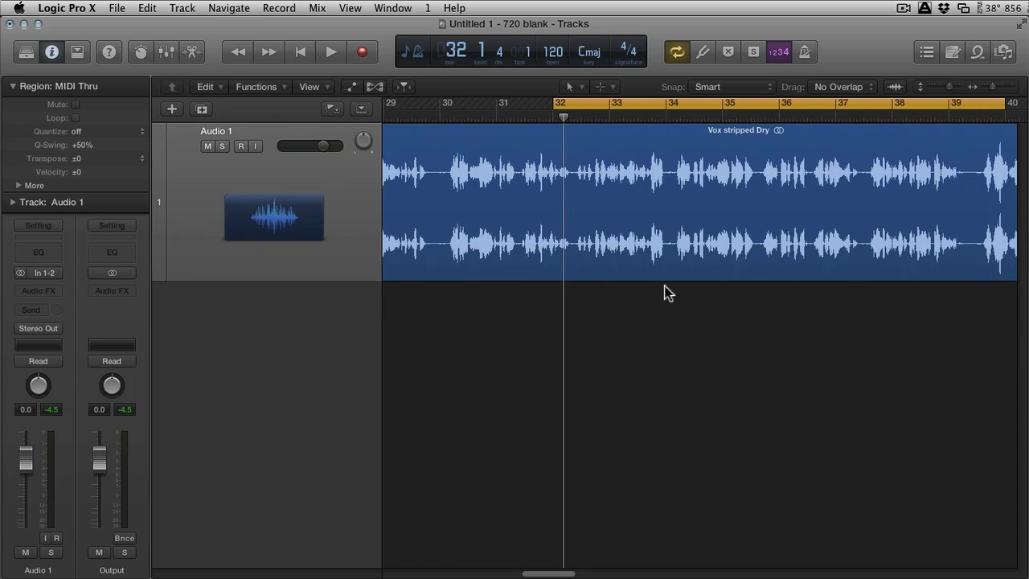
key("super+Down")
key("super+Down")
key("super+Down")
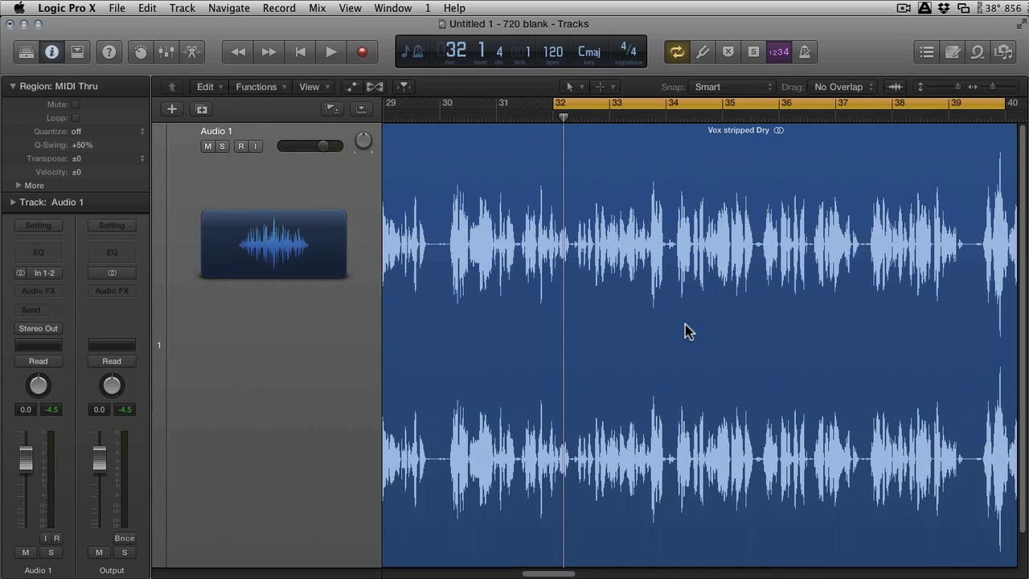
key("super+Right")
key("super+Right")
key("super+Right")
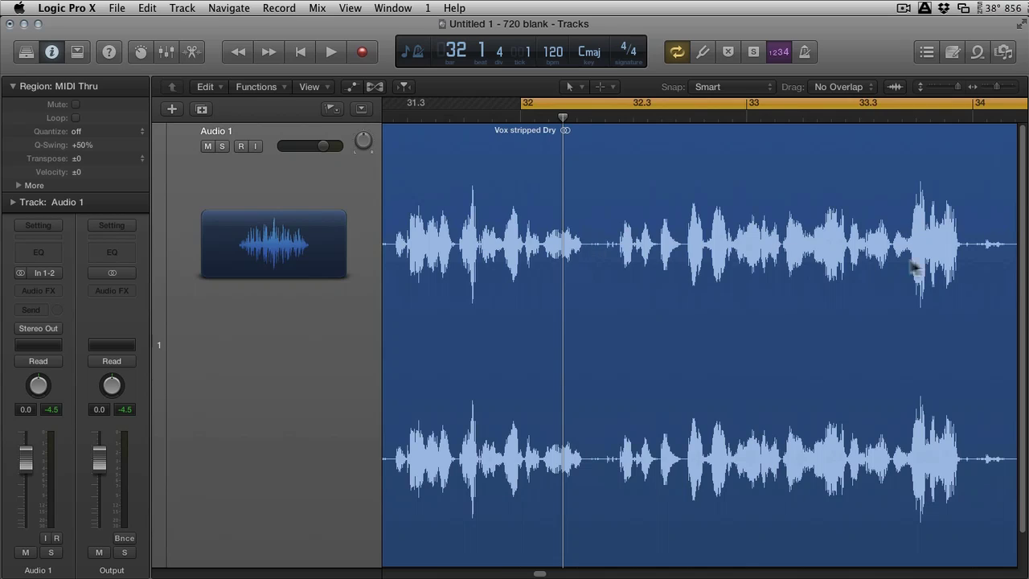
key("super+Left")
key("super+Left")
key("super+Left")
key("super+Left")
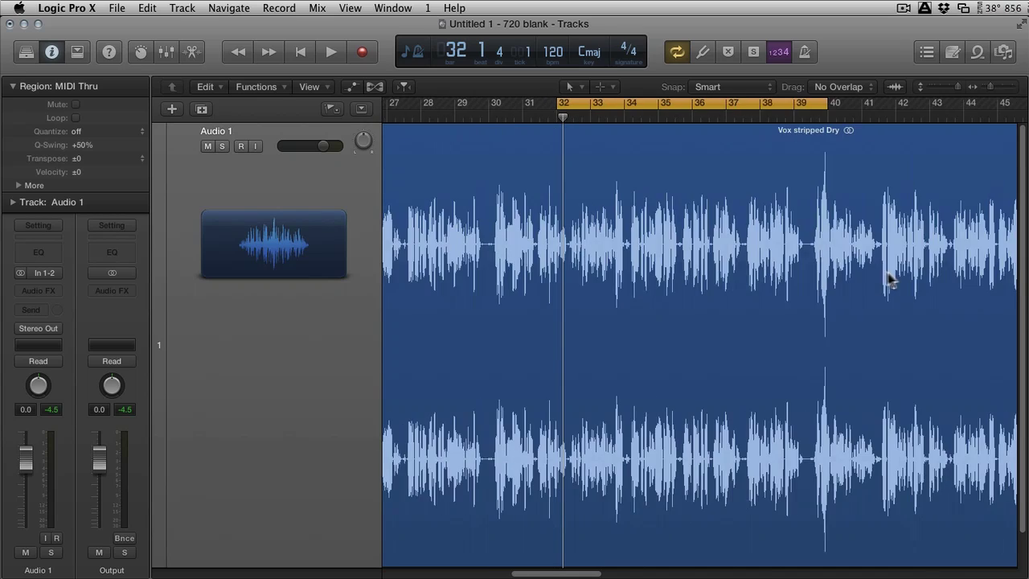
key("super+Left")
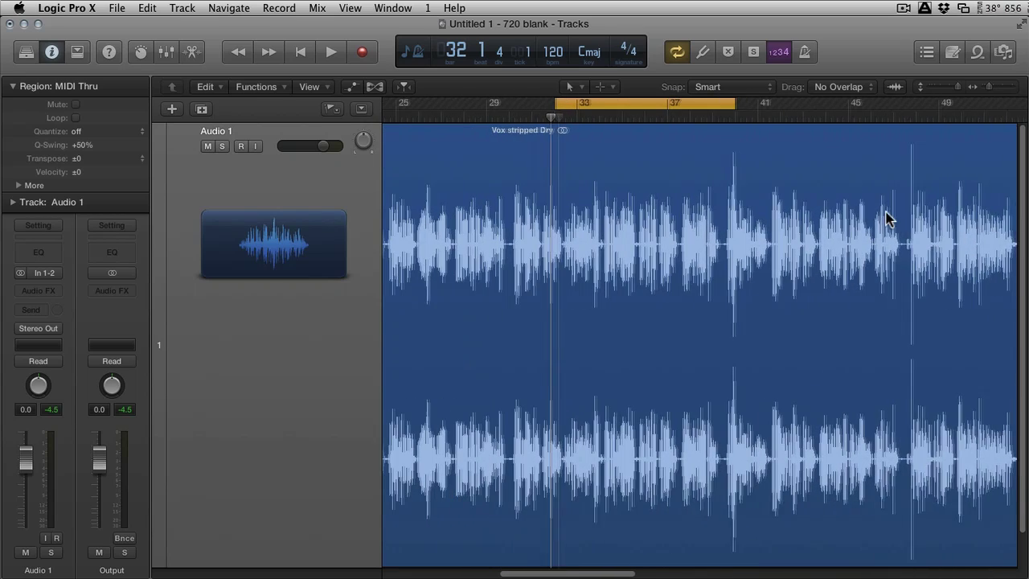
scroll(887, 219, "left", 1)
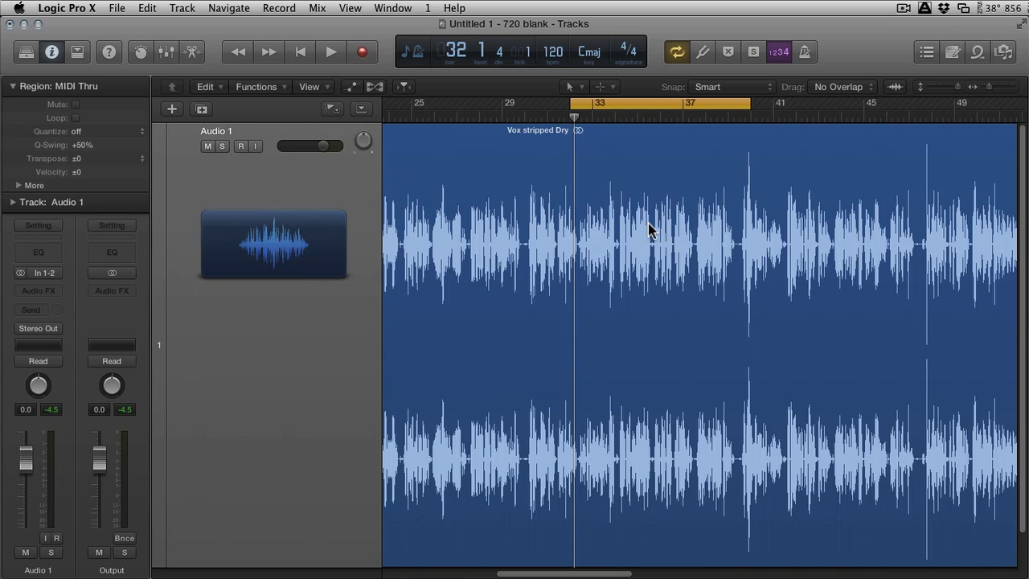
Listen to the dry vocal twice from the start of the cycle range and return the playhead to bar 32.
key("space")
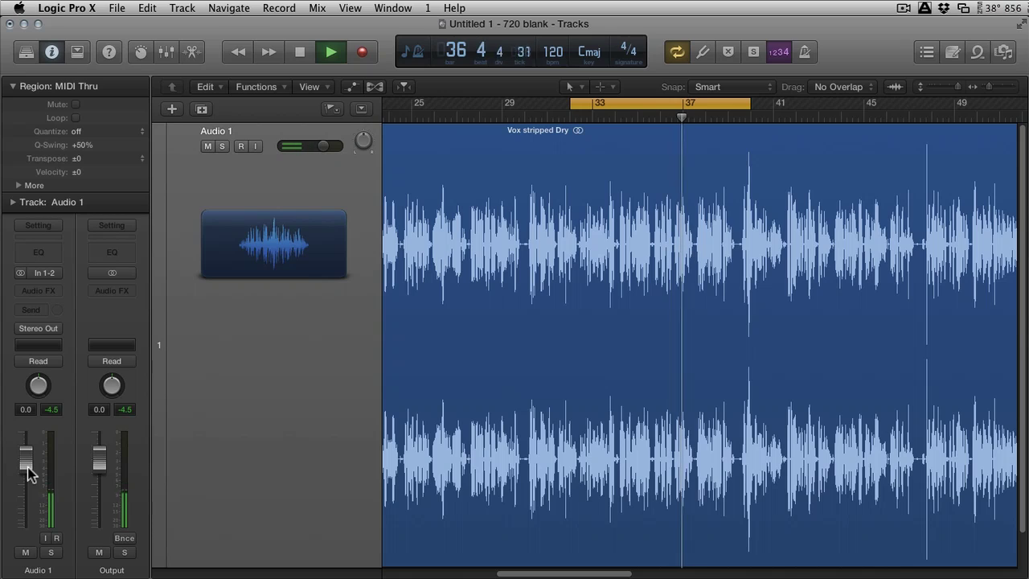
key("space")
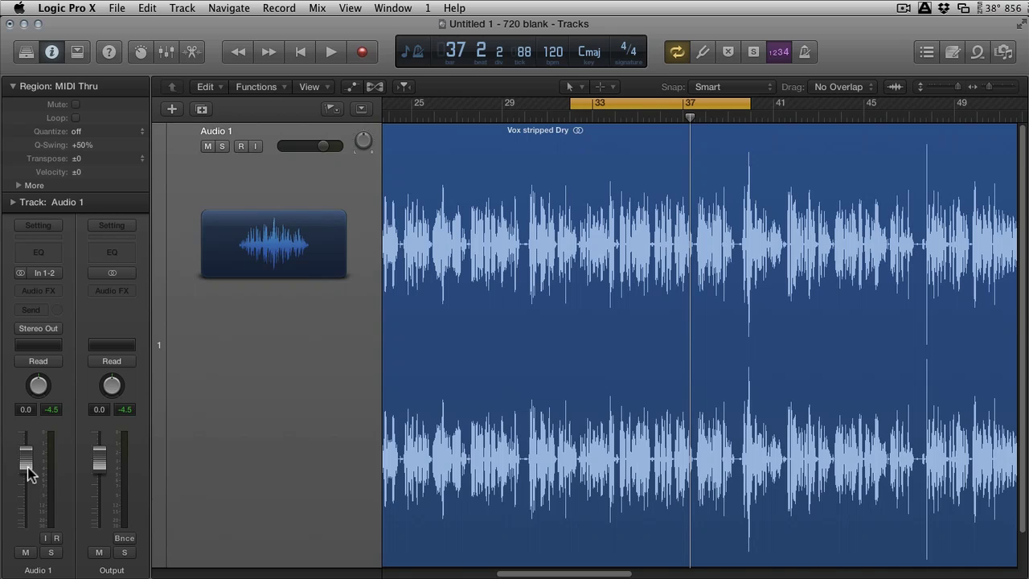
key("Return")
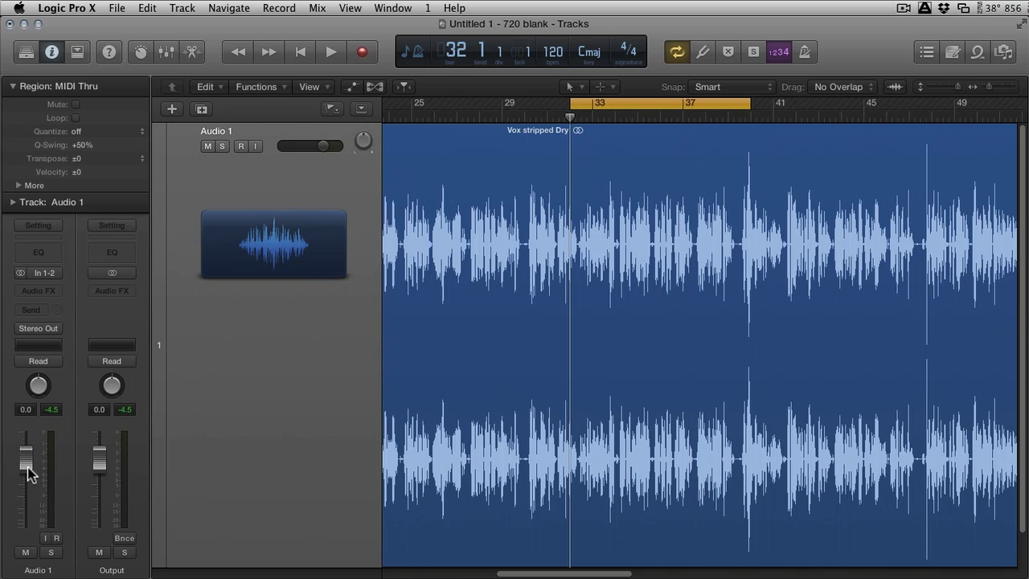
key("space")
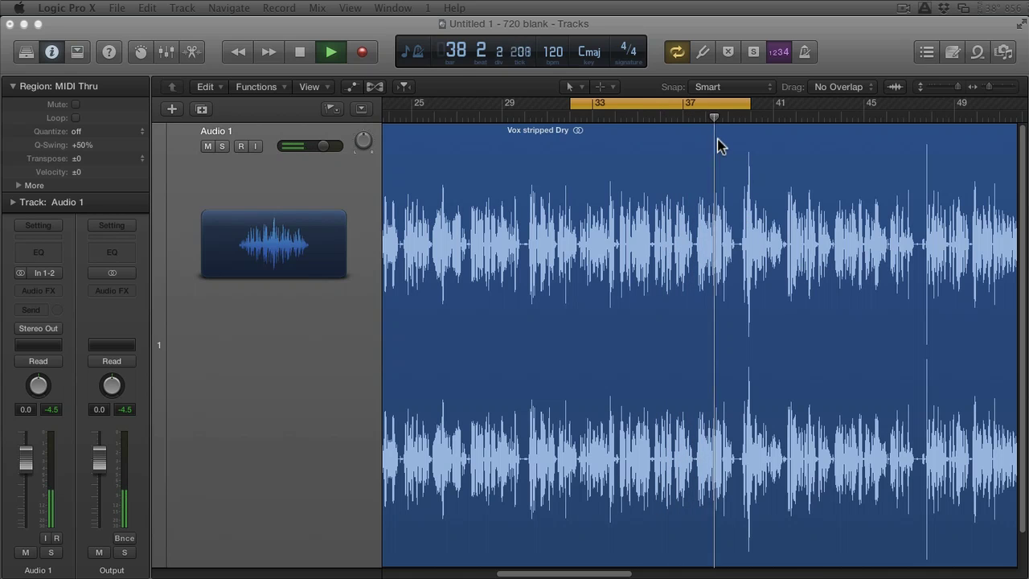
left_click(661, 40)
key("space")
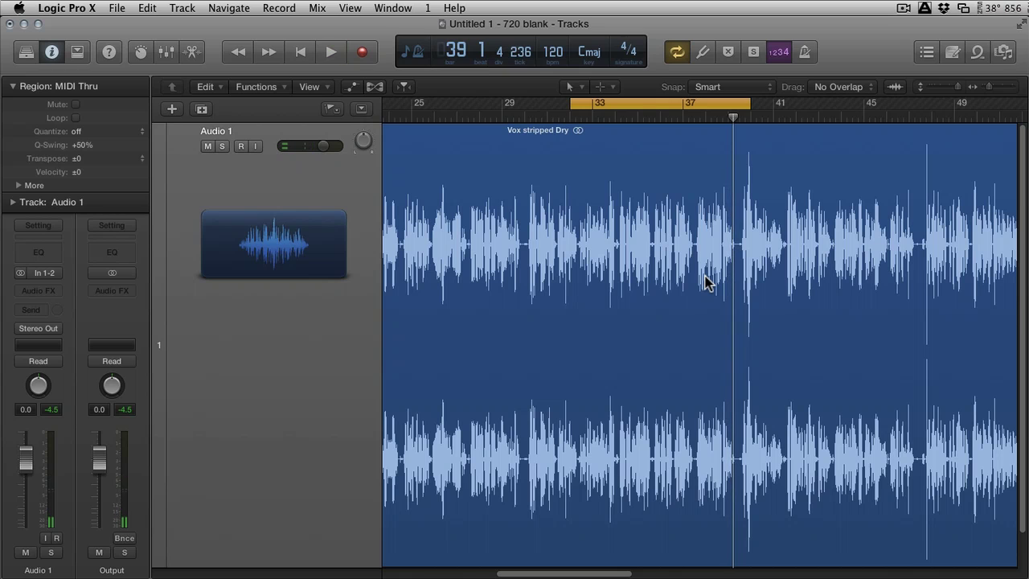
key("Return")
key("super+Right")
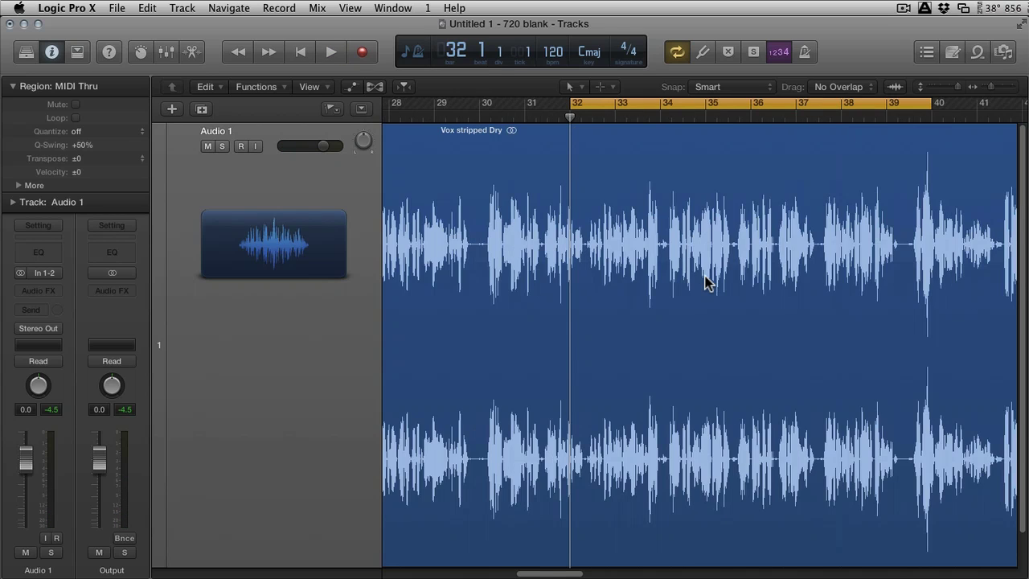
scroll(705, 281, "right", 5)
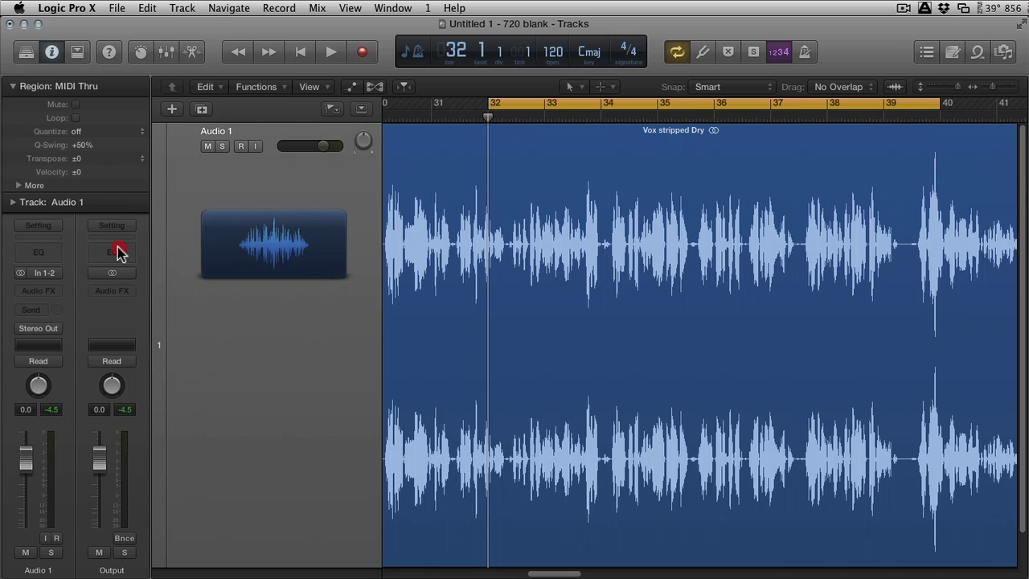
Insert the UAD SSL E Channel Strip on the Output channel and move its window away from the channel strips.
left_click(126, 294)
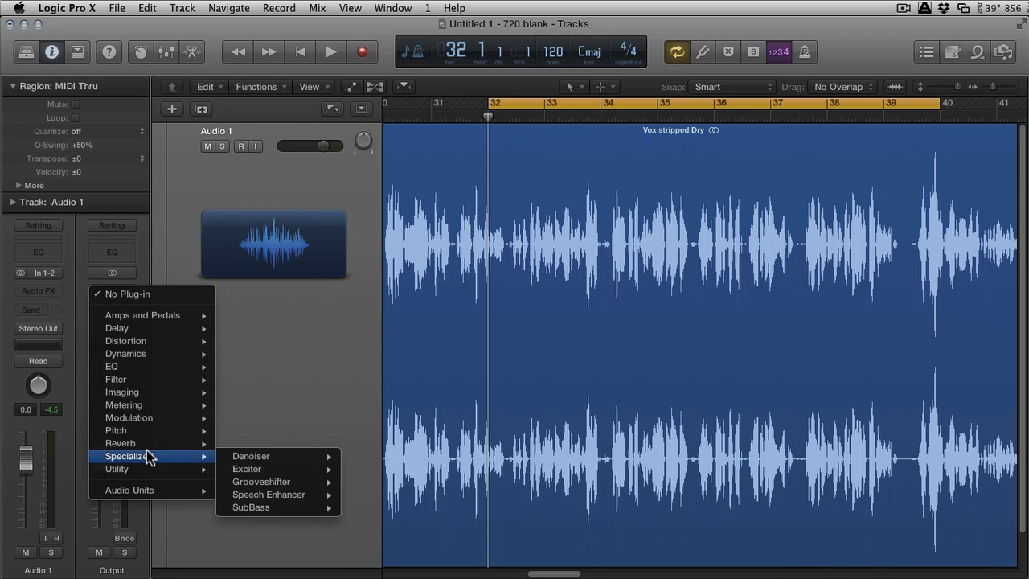
mouse_move(161, 492)
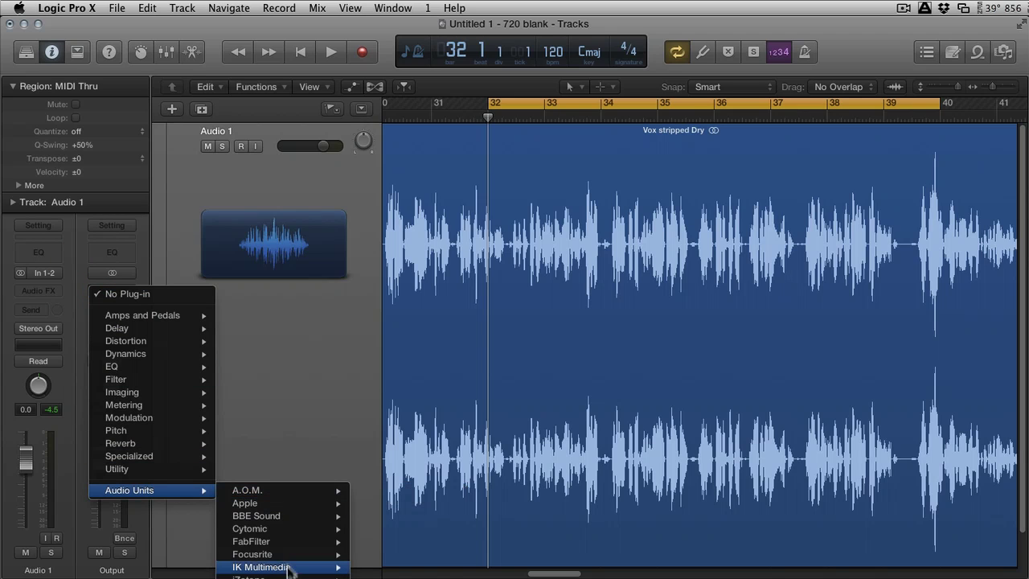
mouse_move(288, 569)
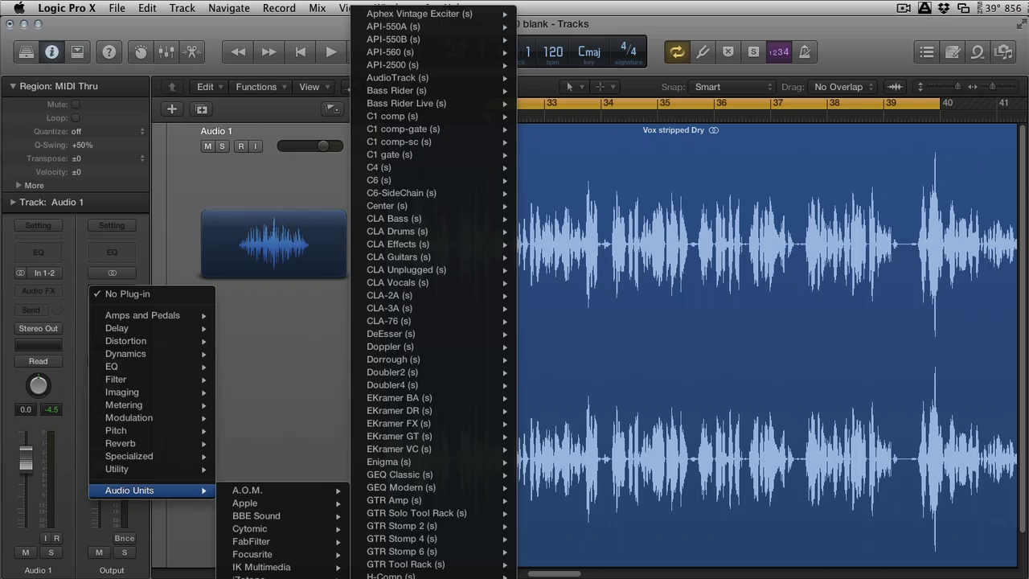
scroll(437, 297, "down", 10)
scroll(438, 297, "down", 15)
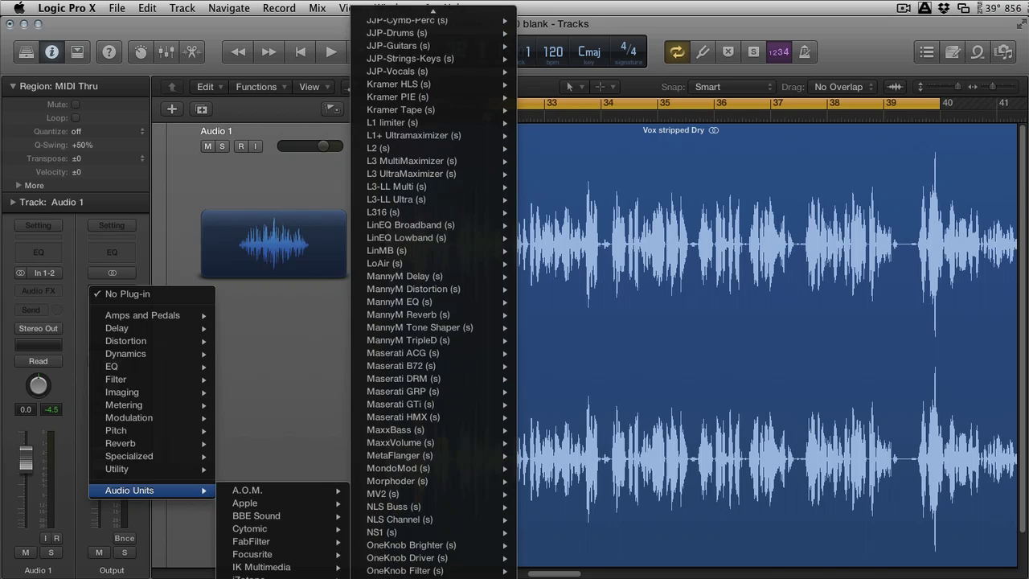
scroll(437, 298, "down", 2)
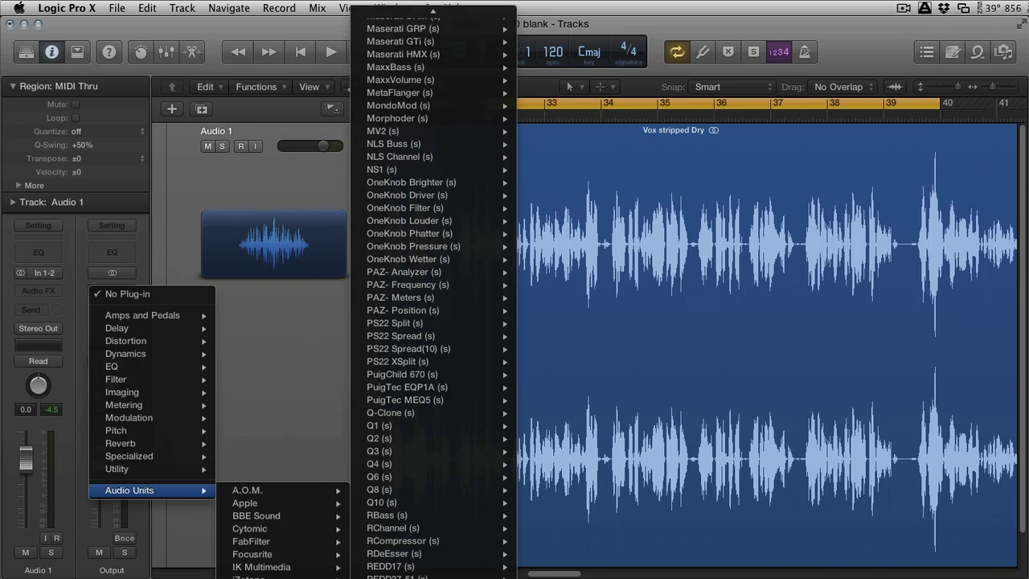
scroll(438, 298, "down", 12)
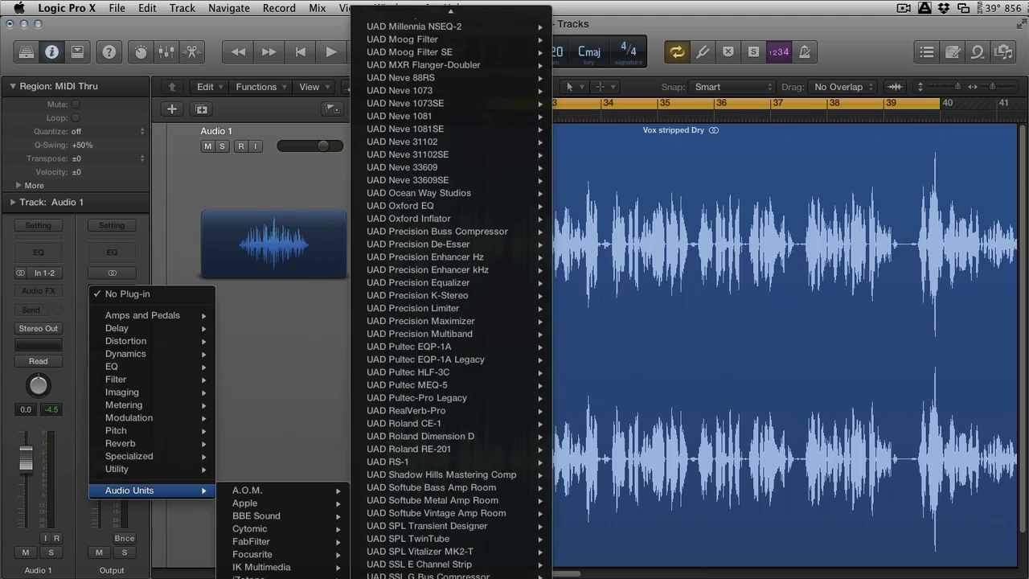
left_click(414, 564)
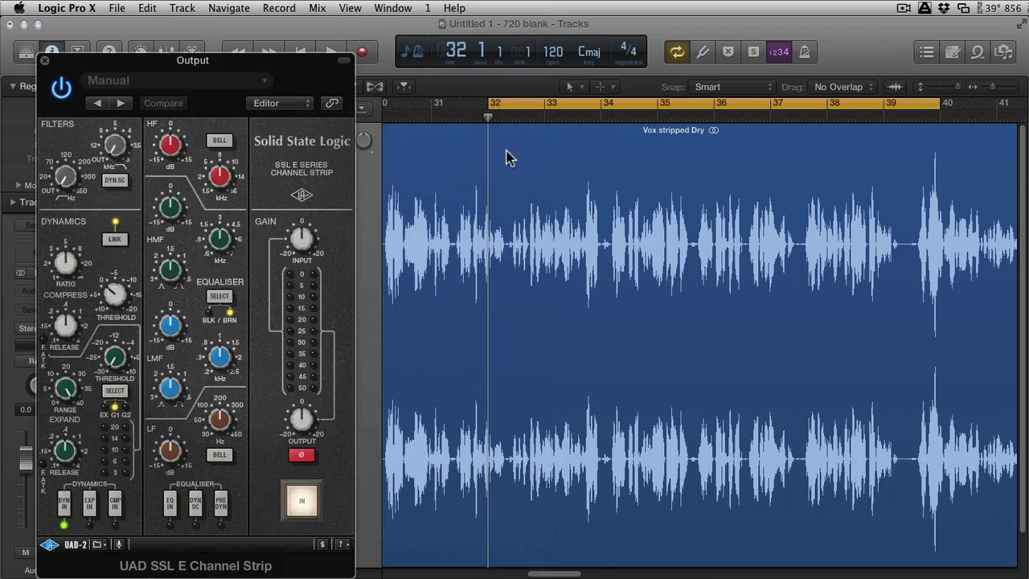
left_click_drag(185, 61, 683, 38)
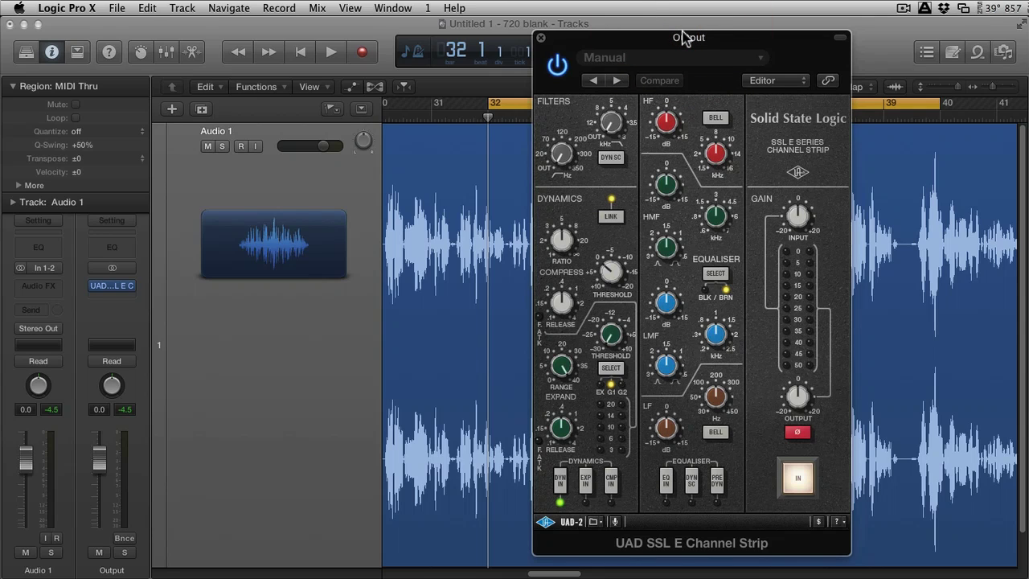
Try the channel strip's high-pass filter, return it to OUT, bypass the plug-in and close its window.
left_click_drag(562, 153, 563, 113)
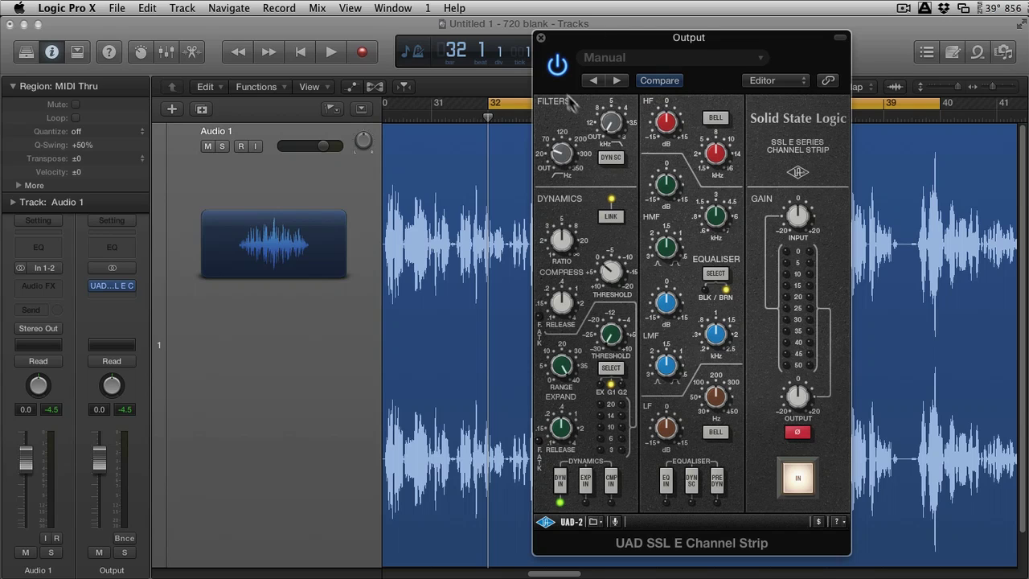
left_click(563, 173)
left_click(558, 66)
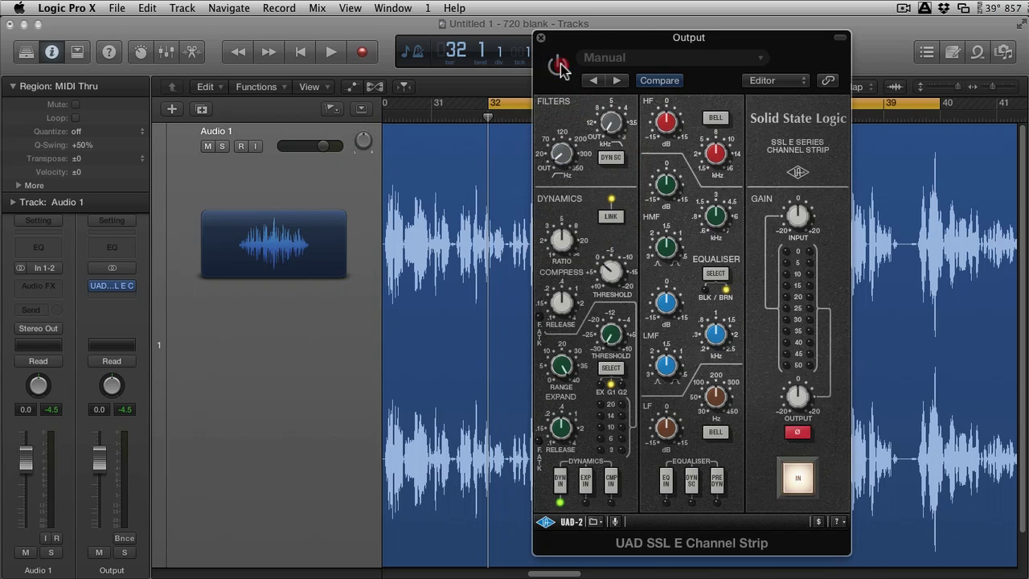
left_click(540, 37)
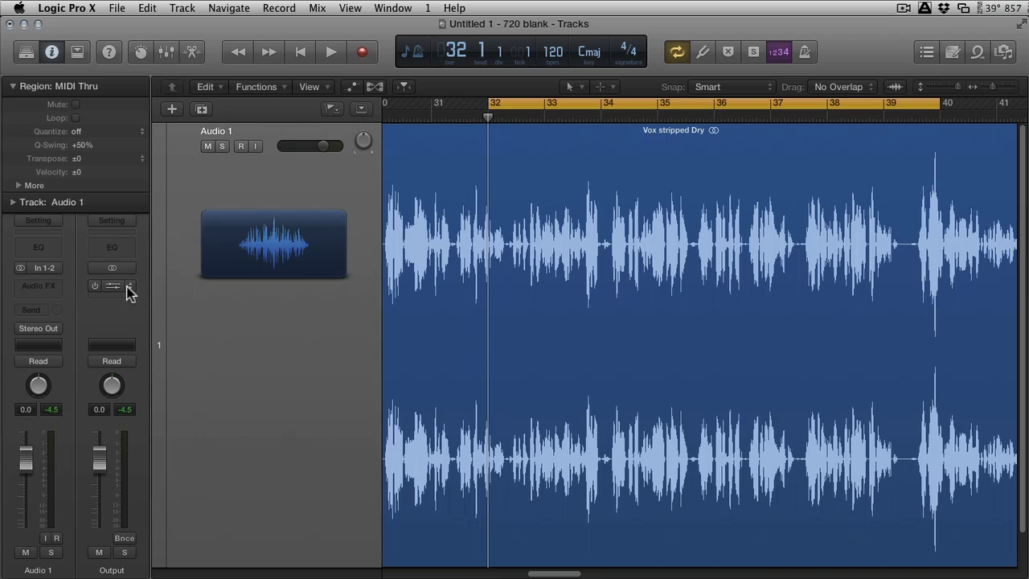
Replace the Output channel's UAD plug-in with FabFilter's FF Pro-Q and move its window clear of the channel strips.
left_click(129, 291)
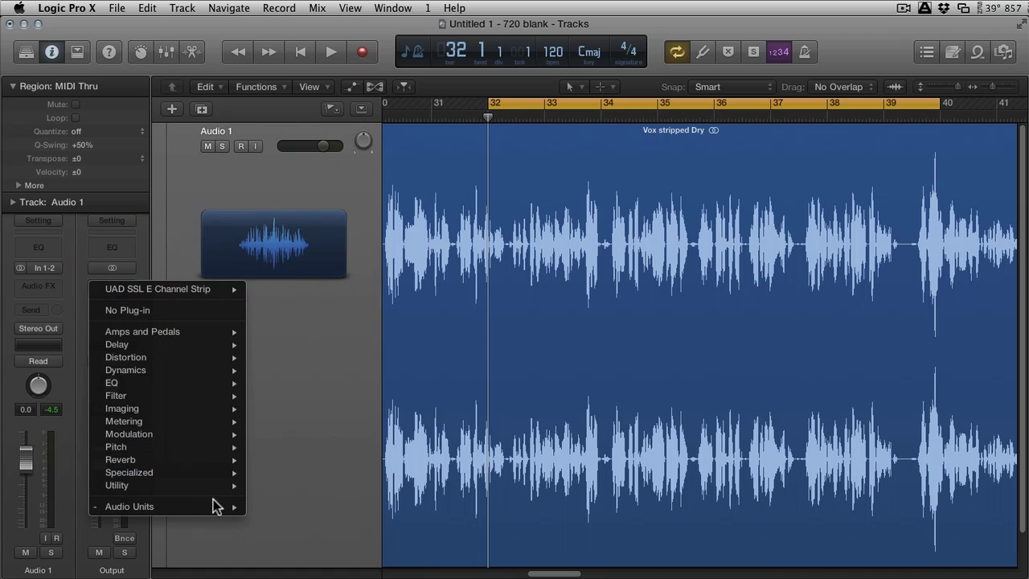
mouse_move(221, 508)
mouse_move(328, 553)
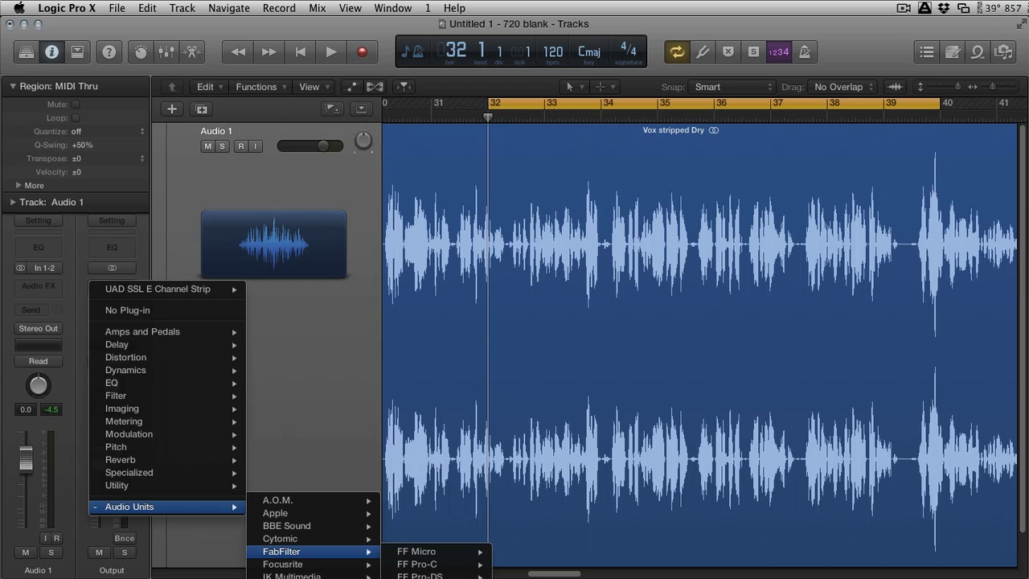
left_click(418, 576)
left_click_drag(271, 69, 552, 122)
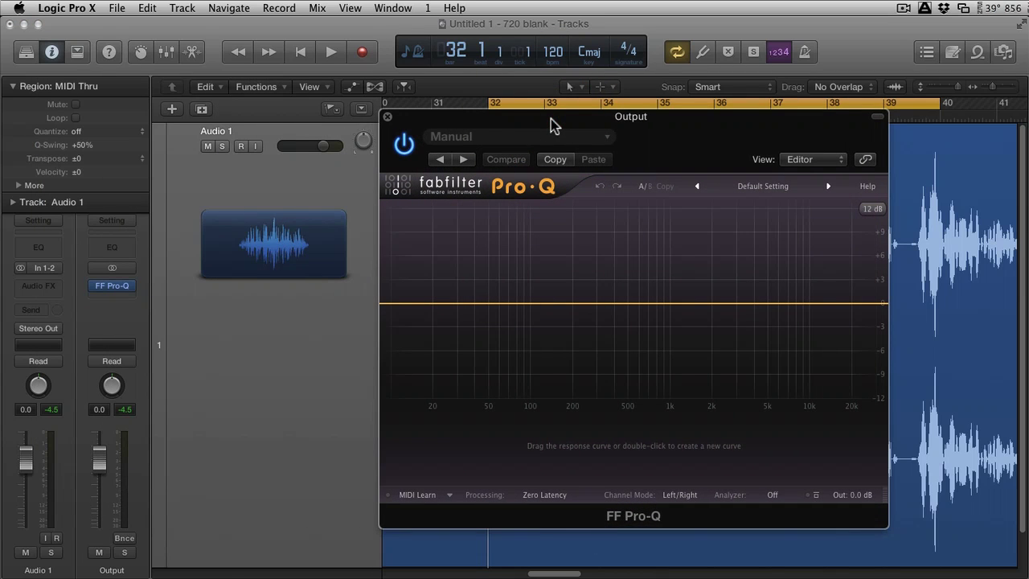
Create a Low Cut band in Pro-Q at about 27 Hz with a Q of about 0.73.
double_click(447, 305)
left_click(508, 447)
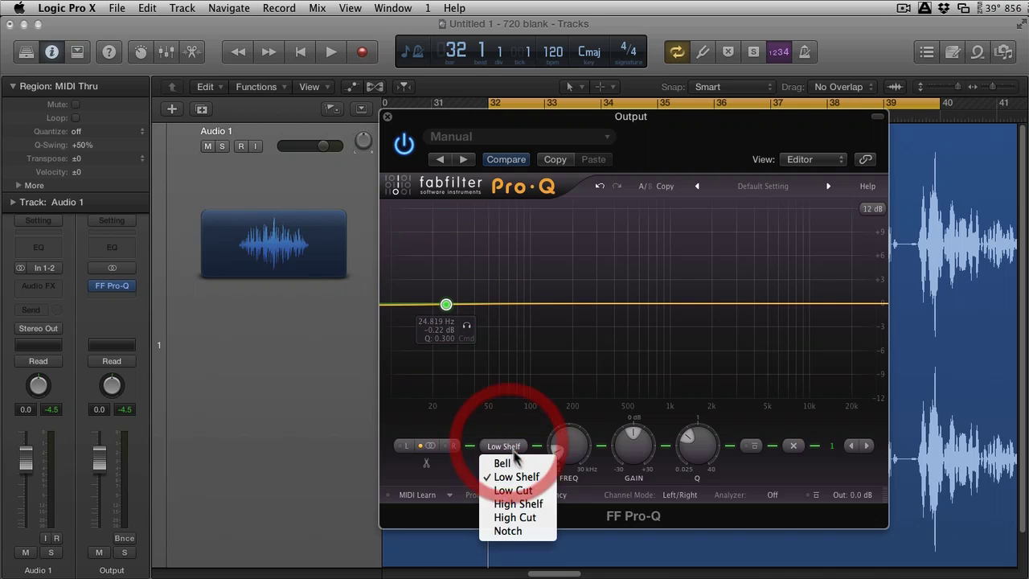
left_click(513, 491)
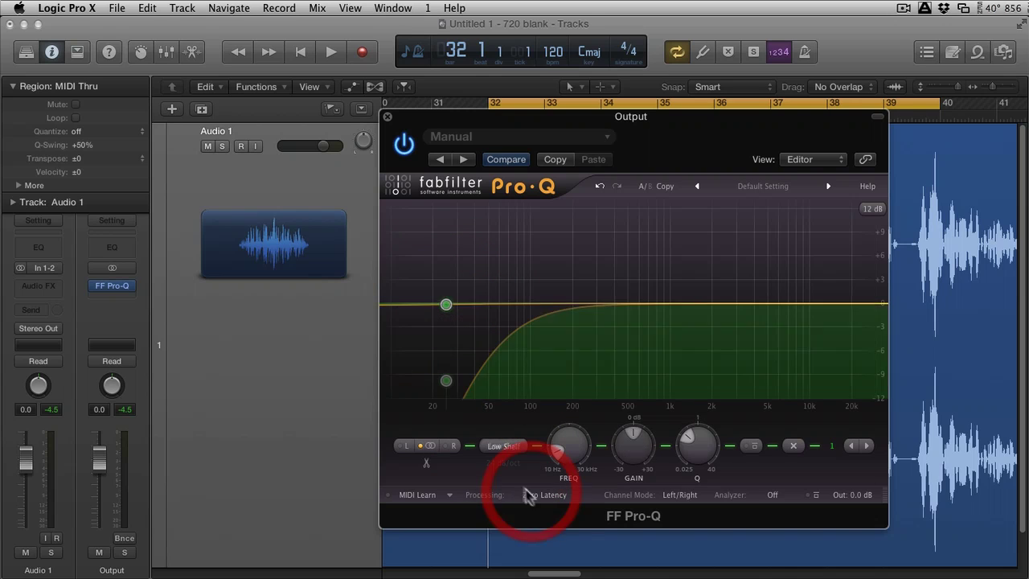
mouse_move(447, 305)
left_mouse_down()
mouse_move(448, 379)
mouse_move(448, 338)
mouse_move(424, 328)
mouse_move(452, 322)
left_mouse_up()
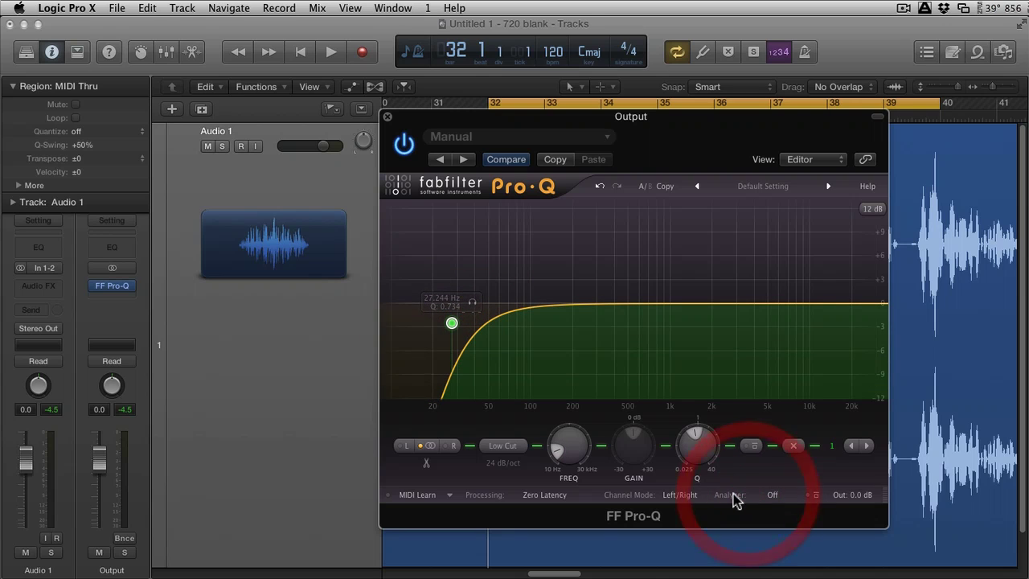
Set Pro-Q's analyzer to Post-EQ and start playback of the vocal.
left_click(773, 495)
mouse_move(804, 573)
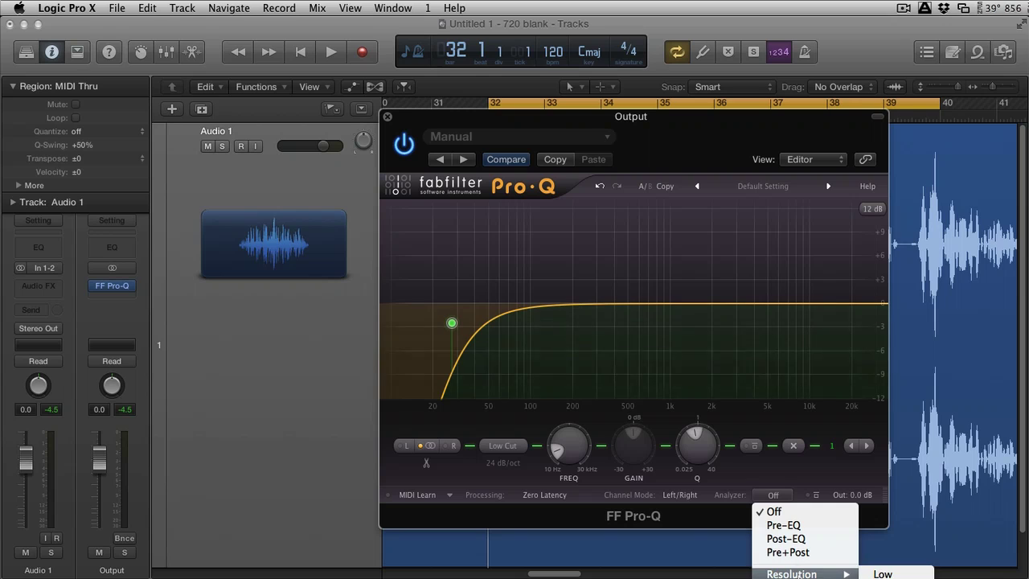
left_click(777, 493)
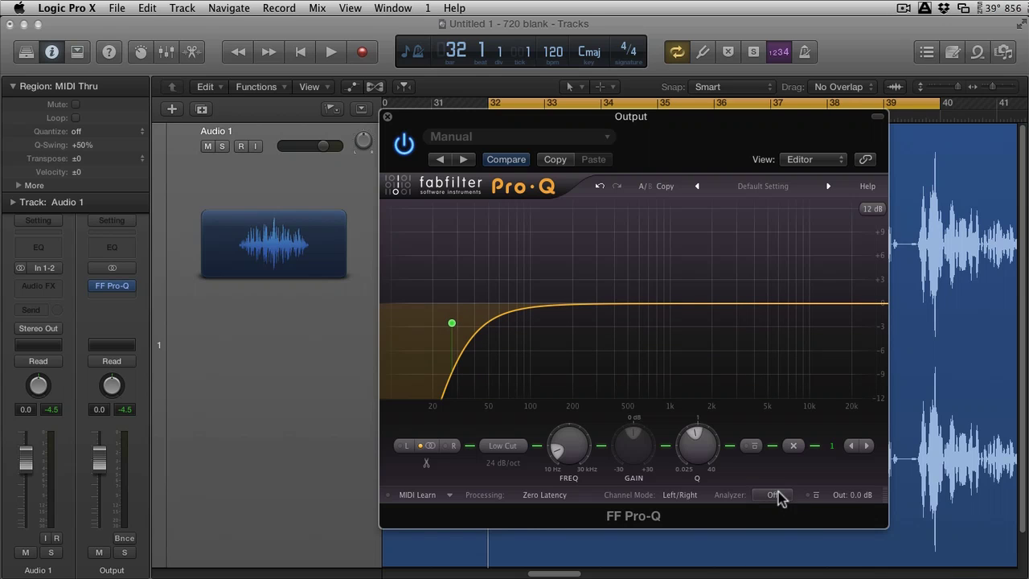
left_click(777, 493)
left_click(792, 540)
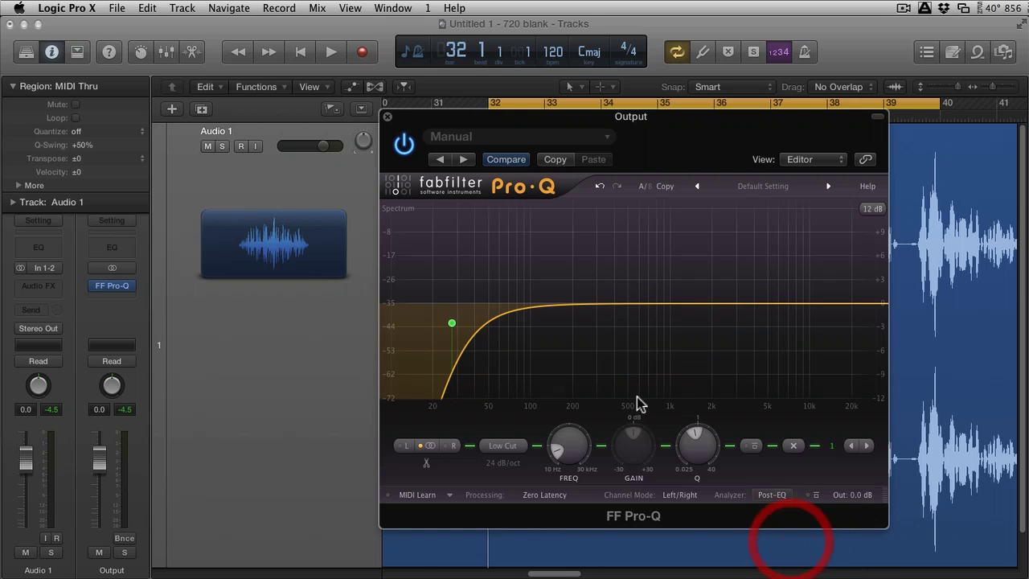
key("space")
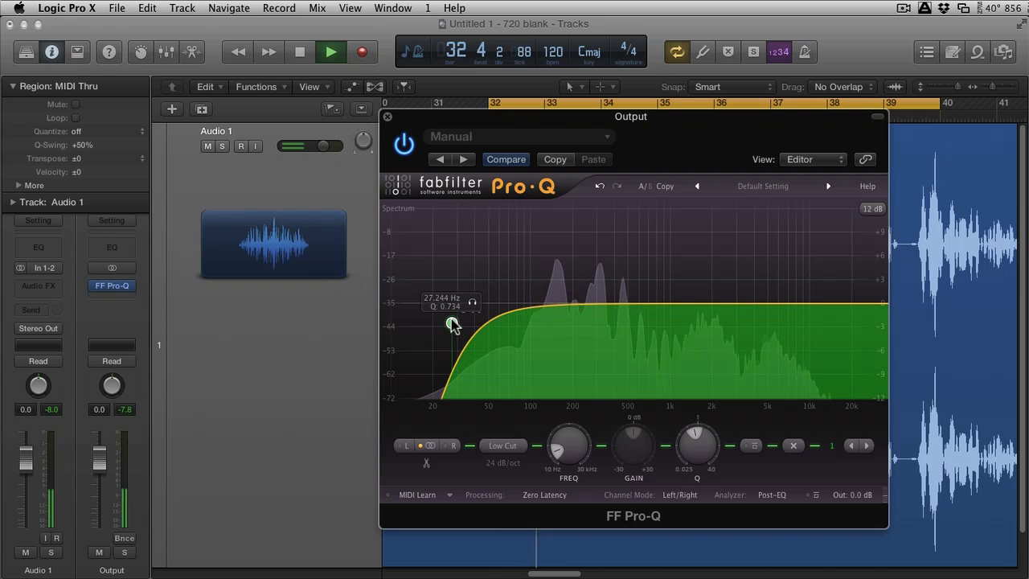
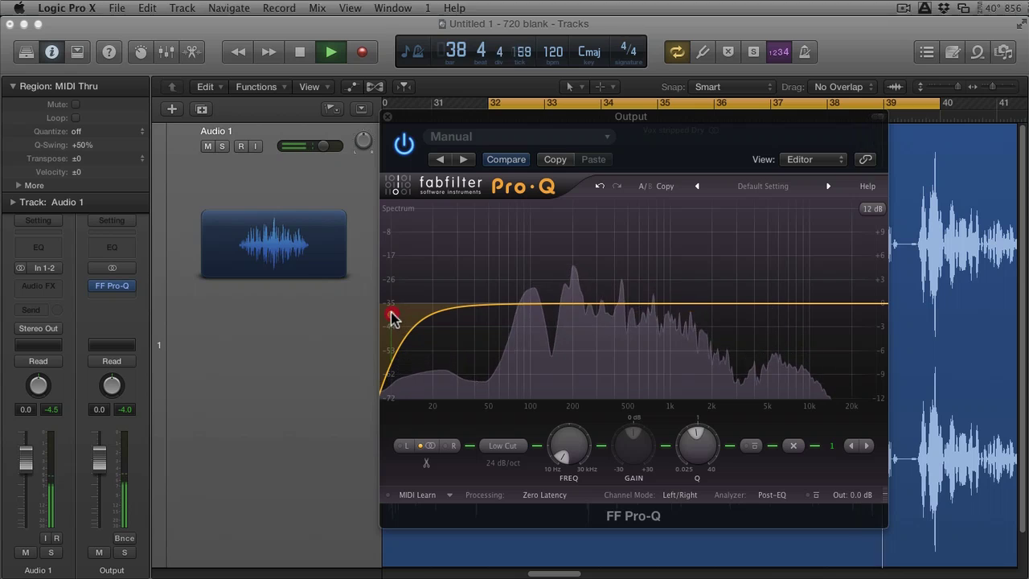
Compare the vocal with the low-cut band bypassed and enabled, moving its cutoff to about 60 Hz with a Q of about 1.19.
left_click_drag(391, 315, 390, 291)
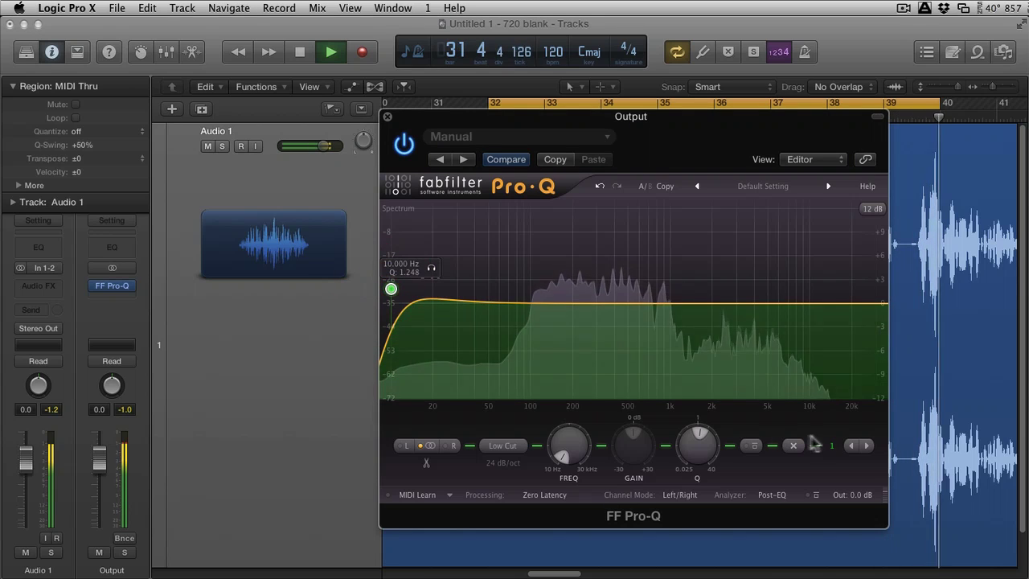
left_click(756, 447)
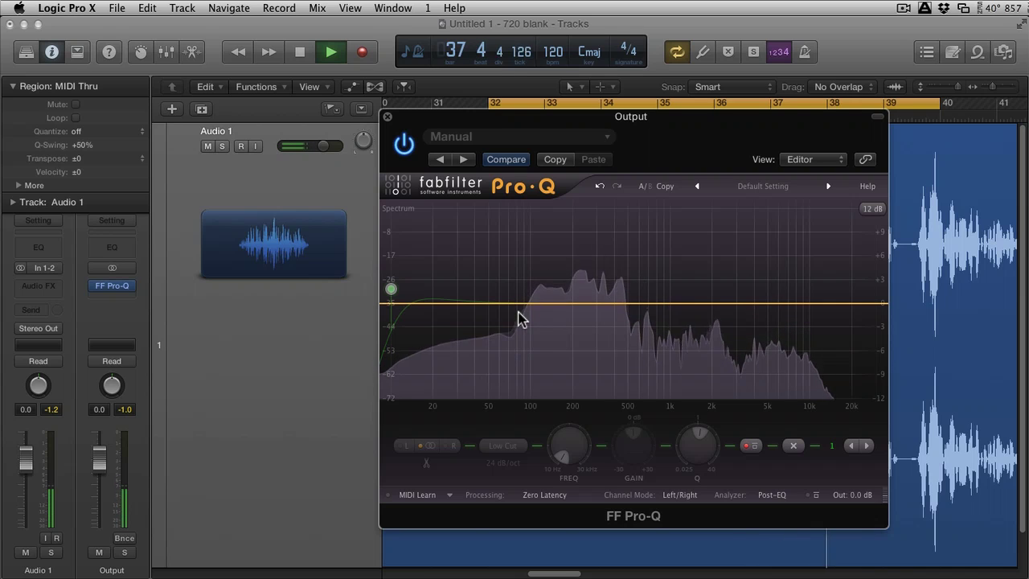
mouse_move(392, 293)
left_click_drag(392, 293, 480, 309)
left_click(751, 445)
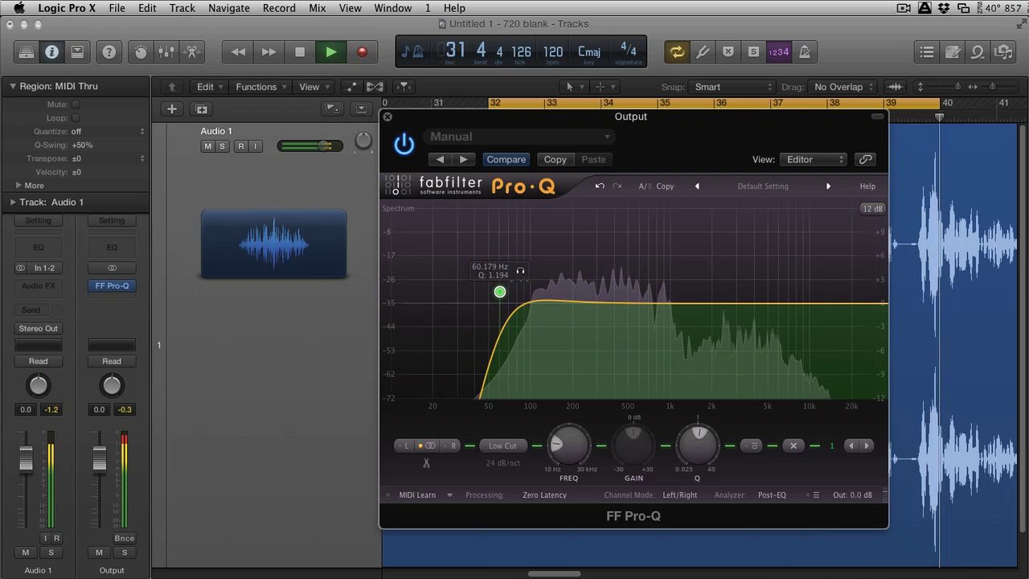
Set the low-cut band's Q to about 1.208 and slope to 12 dB/oct, and shift its cutoff slightly higher.
left_click_drag(709, 455, 705, 433)
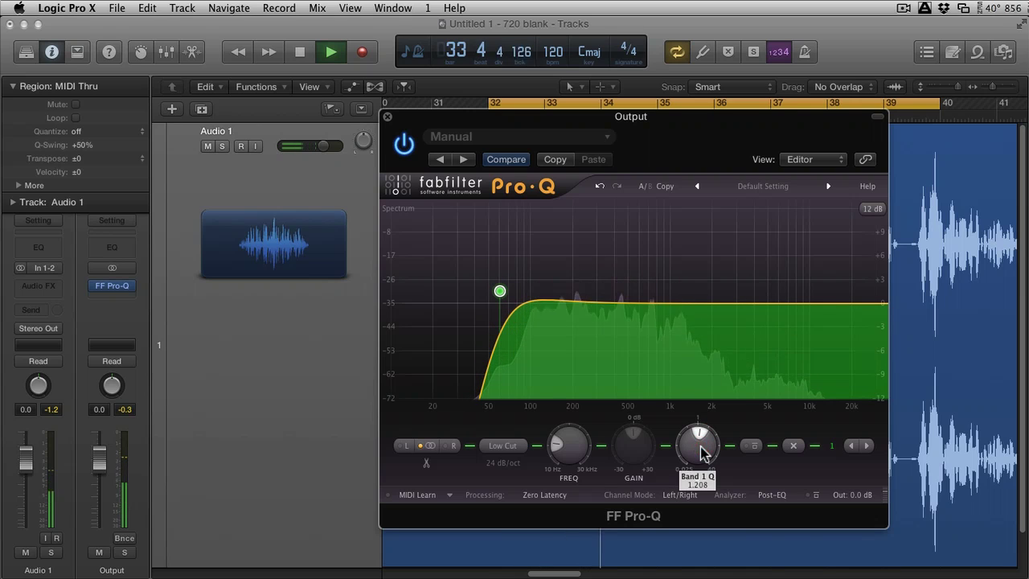
left_click(505, 464)
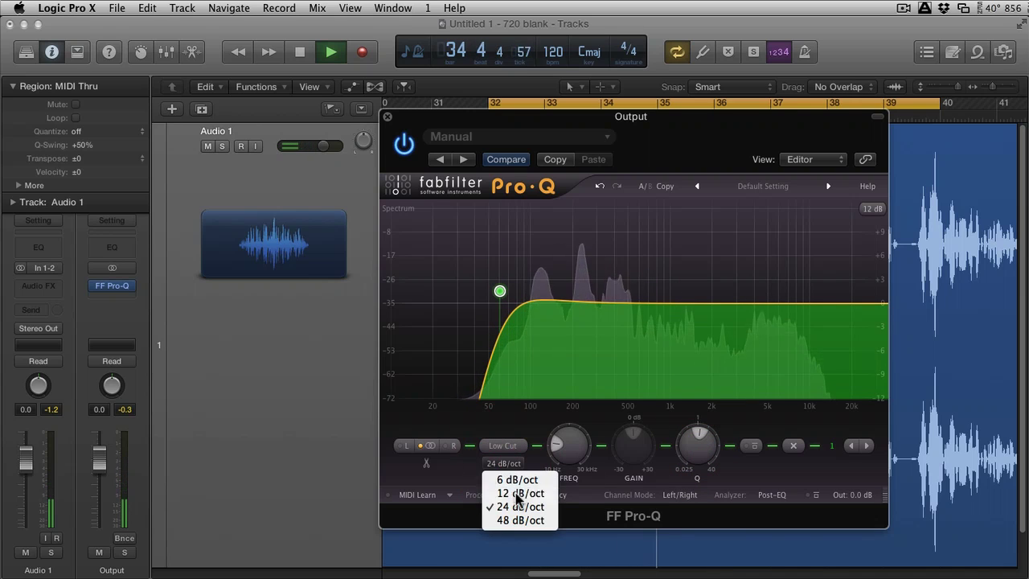
left_click(518, 492)
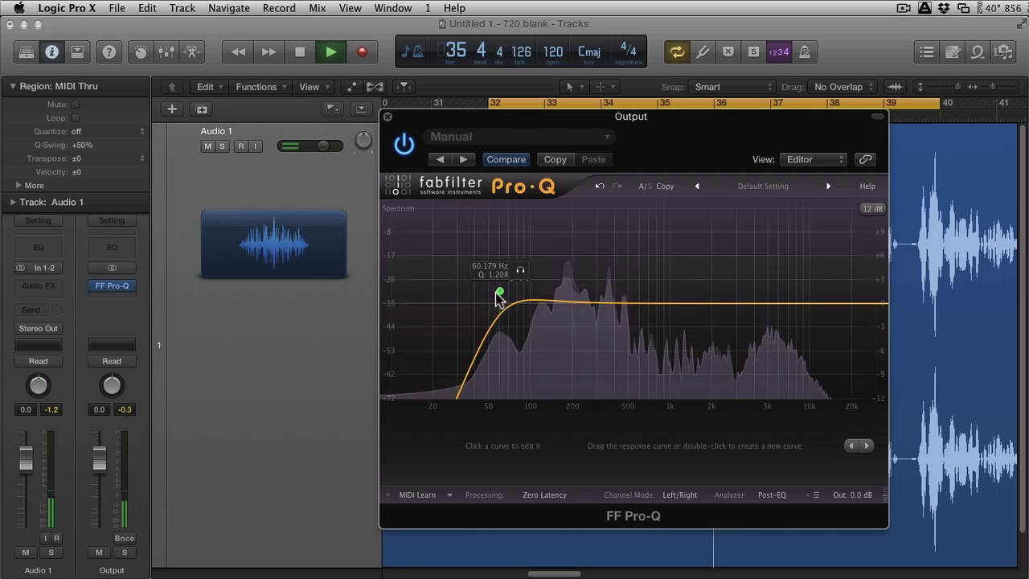
left_click(499, 294)
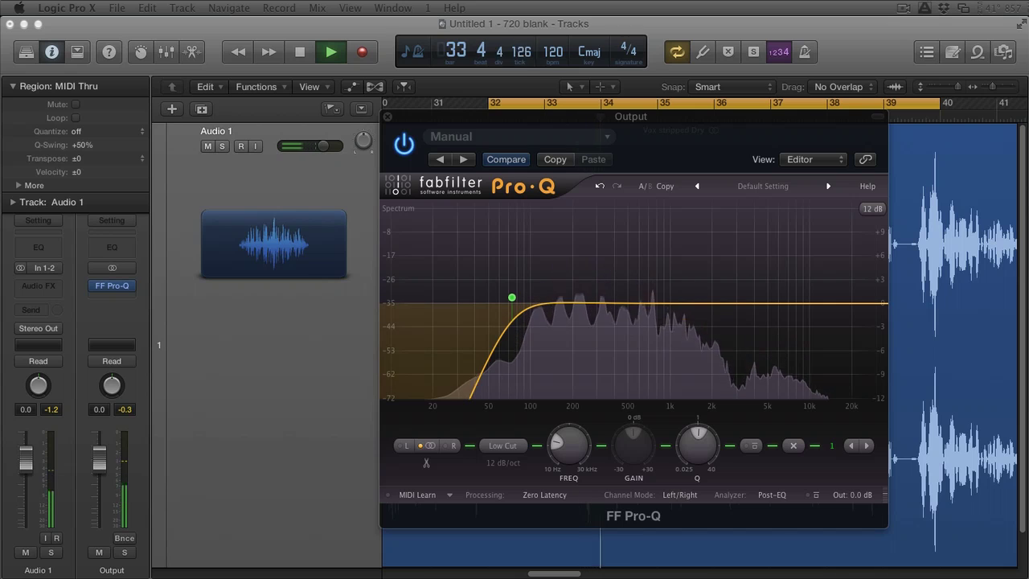
Add a wide Bell band at about 168 Hz with a Q of about 0.476 and trim its boost to just over 1 dB.
left_click(560, 304)
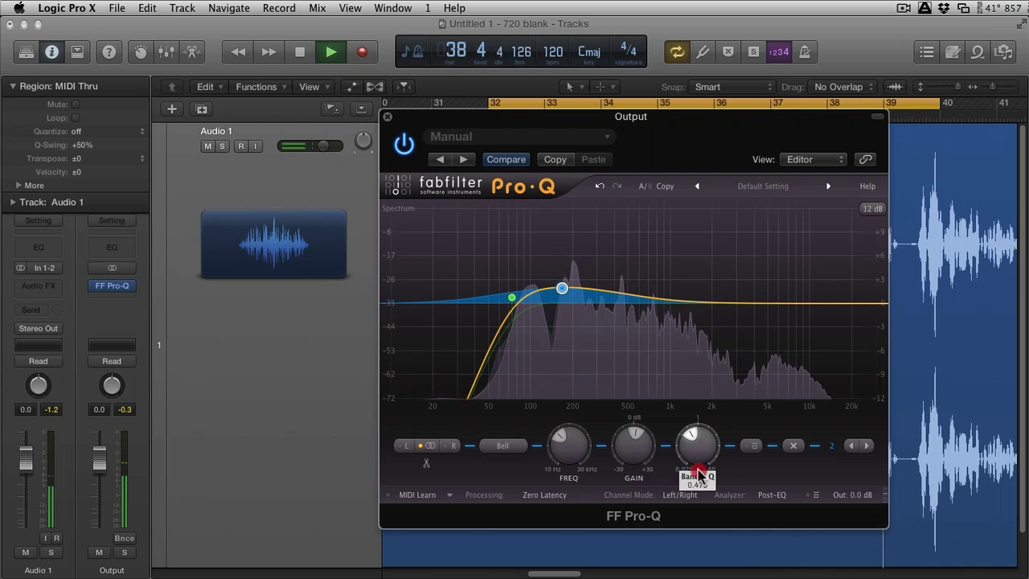
left_click(561, 294)
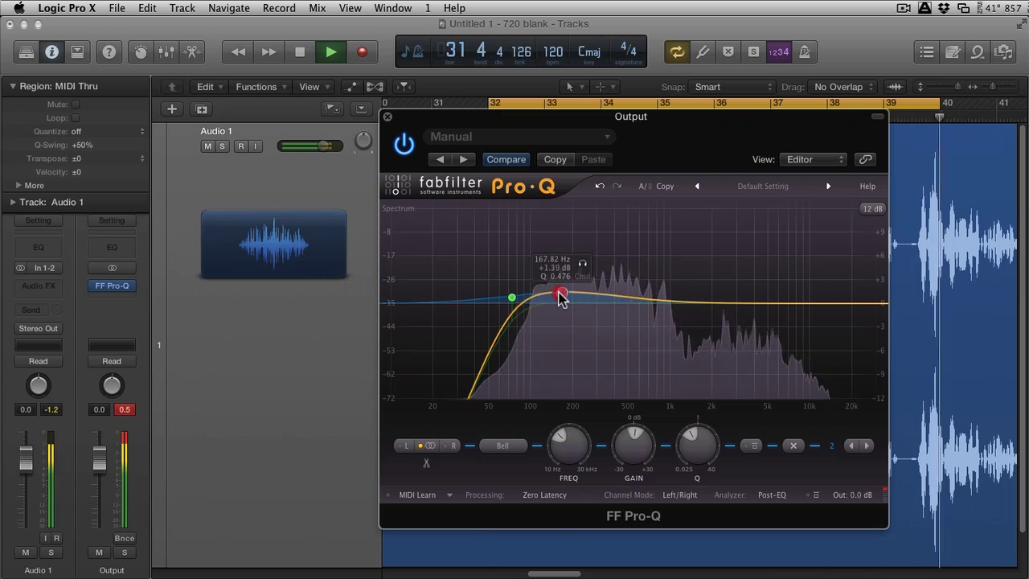
left_click_drag(561, 295, 561, 297)
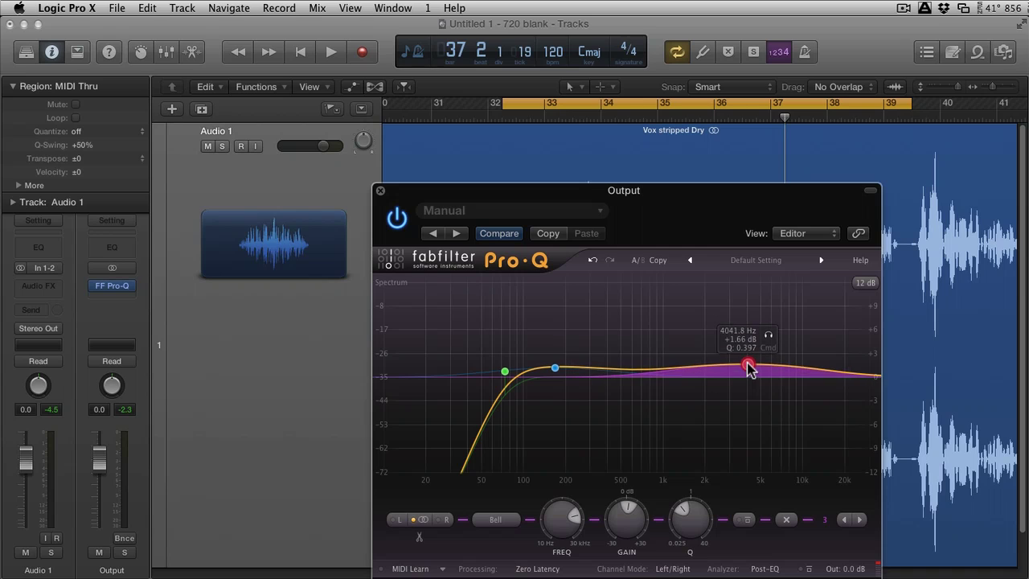
Shape the bell boost near 4 kHz with a Q of about 0.575, add a High Shelf of about 1.3 dB at 16176 Hz, and play the vocal.
left_click(748, 367)
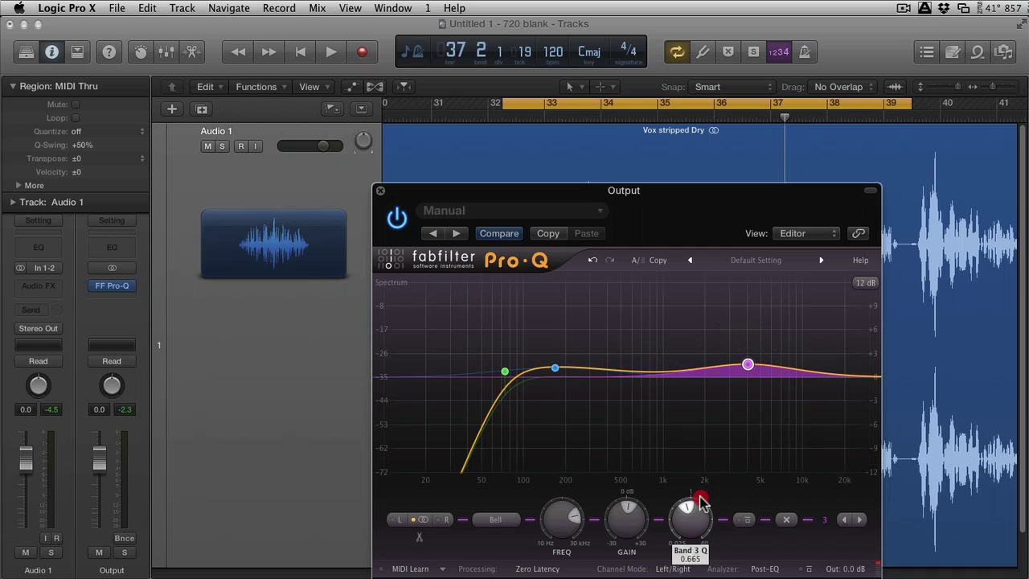
left_click(840, 370)
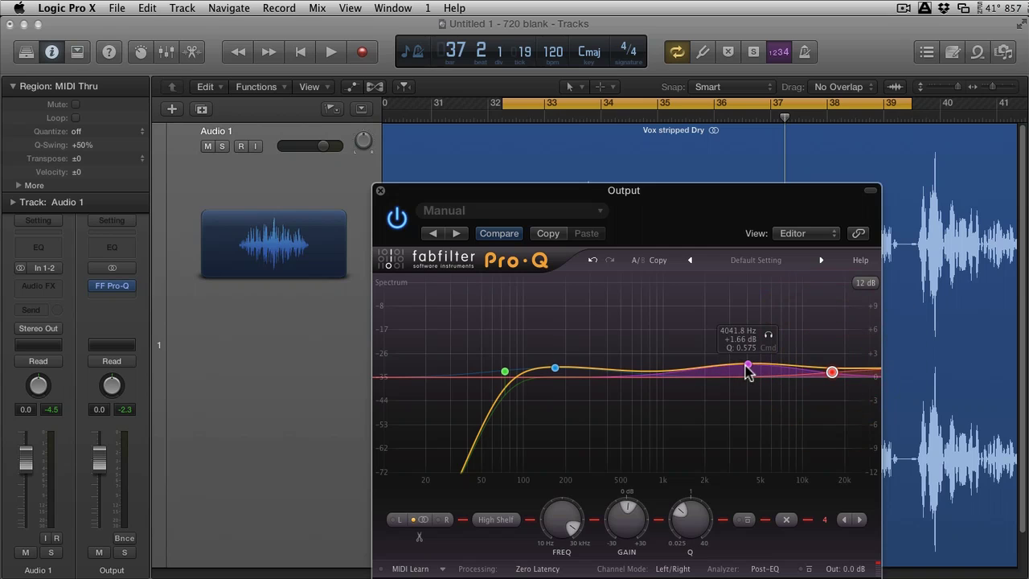
left_click_drag(748, 366, 733, 360)
key("space")
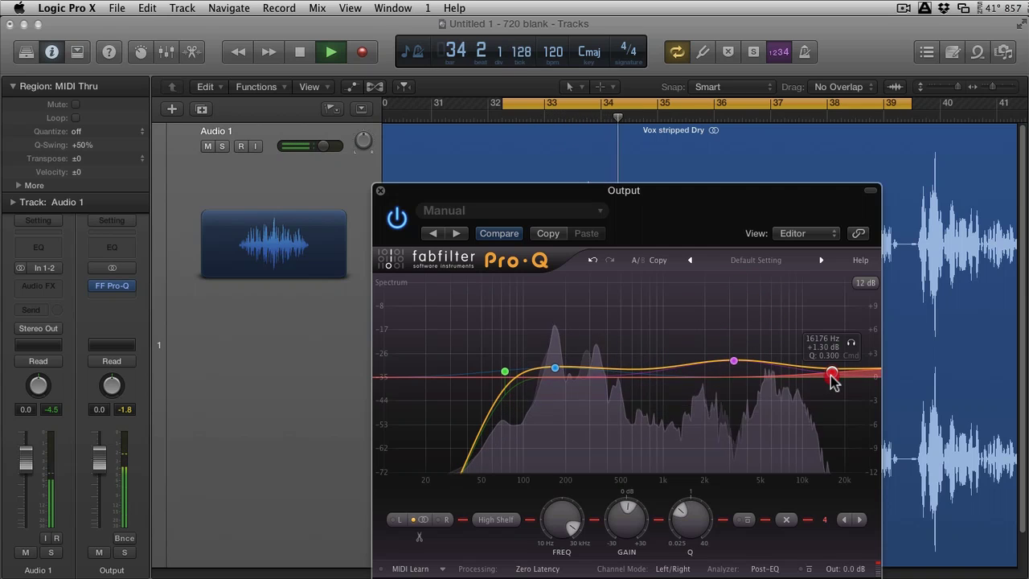
Trim the High Shelf band slightly and compare the playing vocal with Pro-Q bypassed and enabled, ending with playback stopped.
left_click(831, 374)
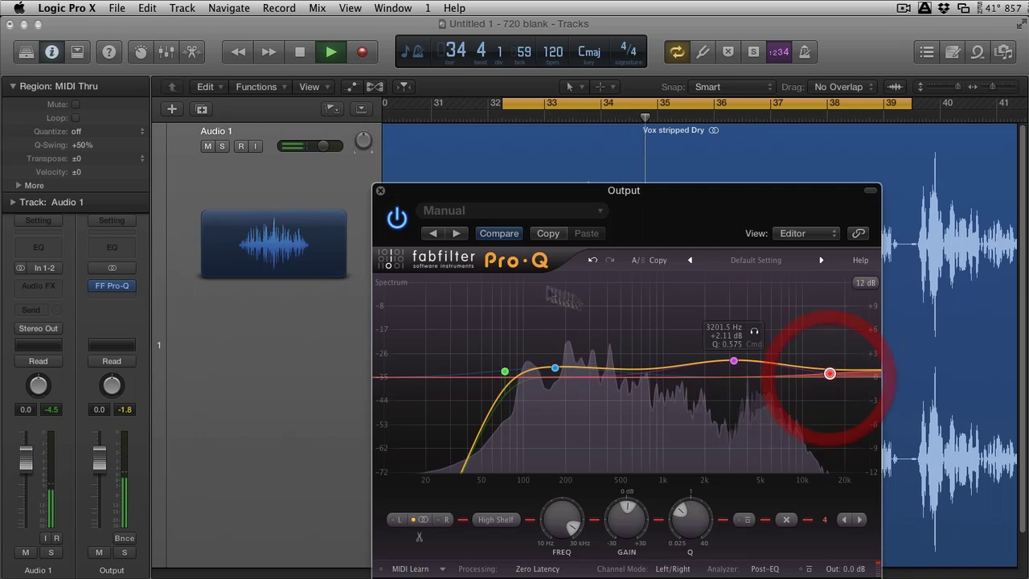
left_click(396, 219)
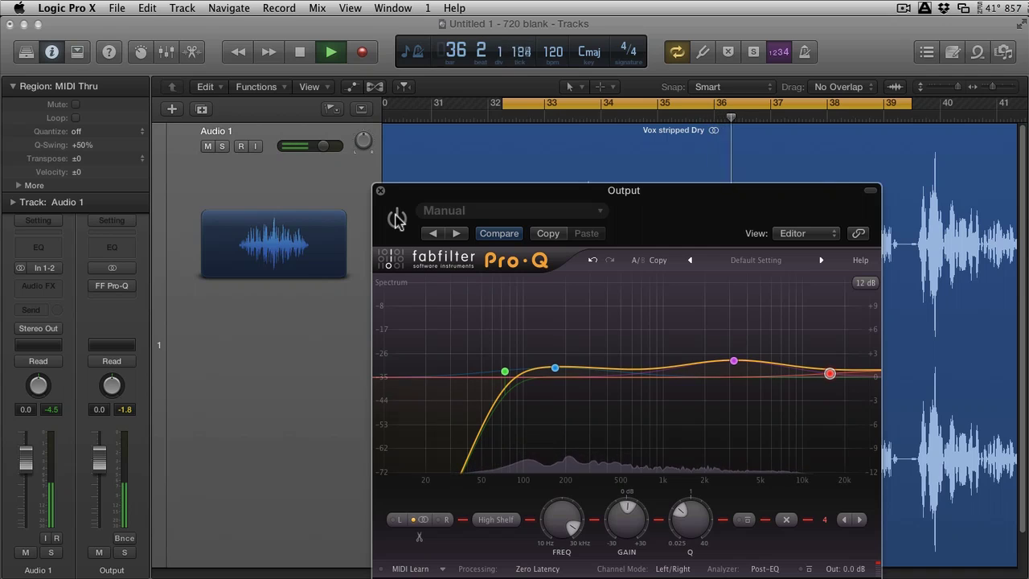
left_click(396, 219)
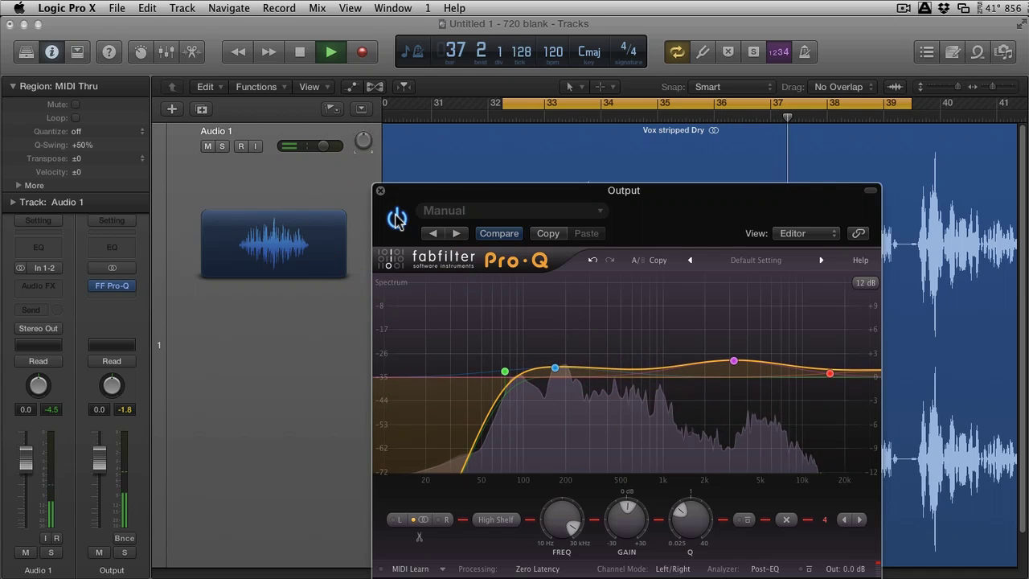
key("space")
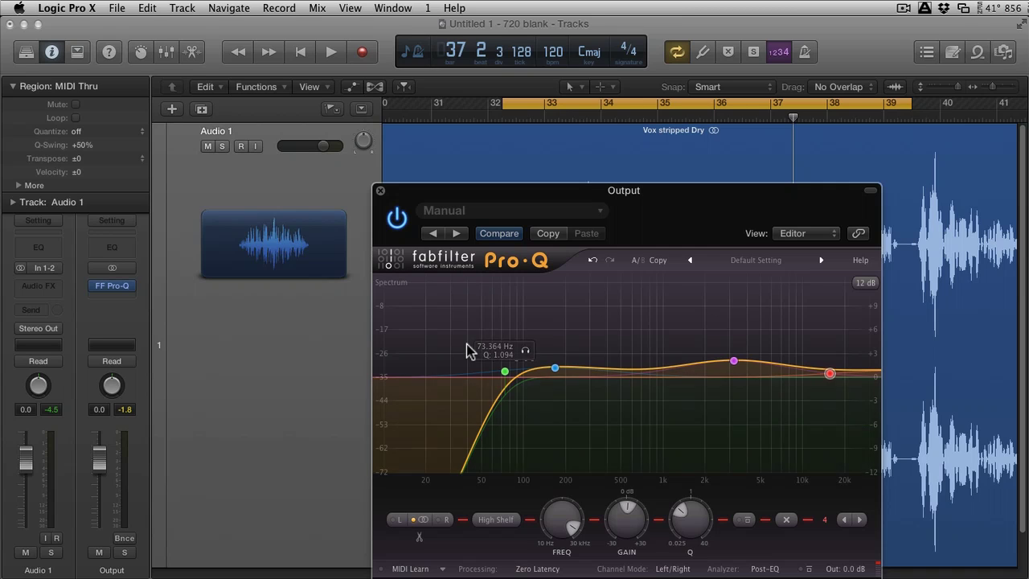
Add a Bell cut of about 0.49 dB at 679.51 Hz with a Q of 1, and slightly reduce the 3.2 kHz boost while playing the vocal.
left_click(649, 370)
left_click(644, 372)
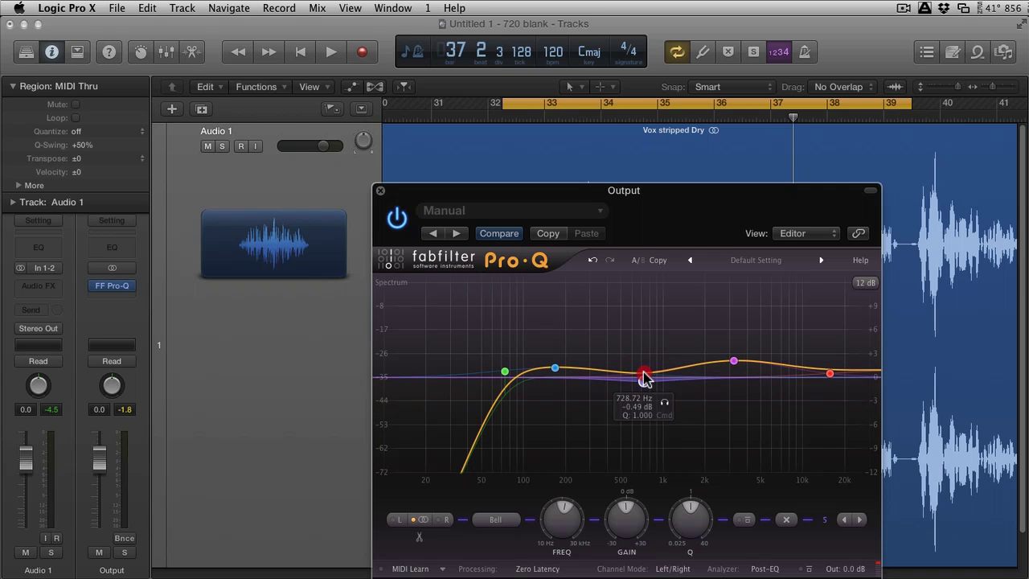
left_click(639, 376)
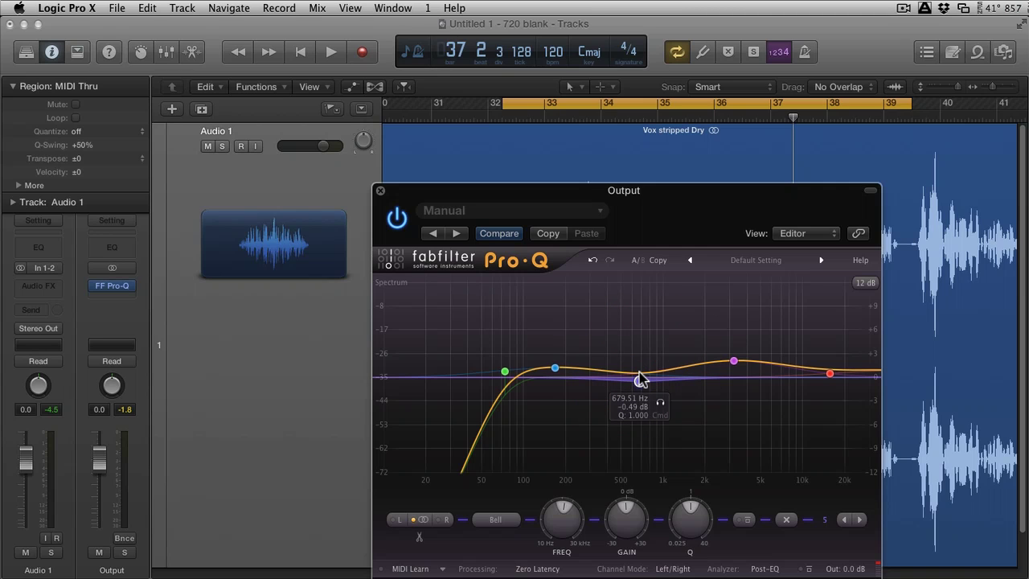
key("space")
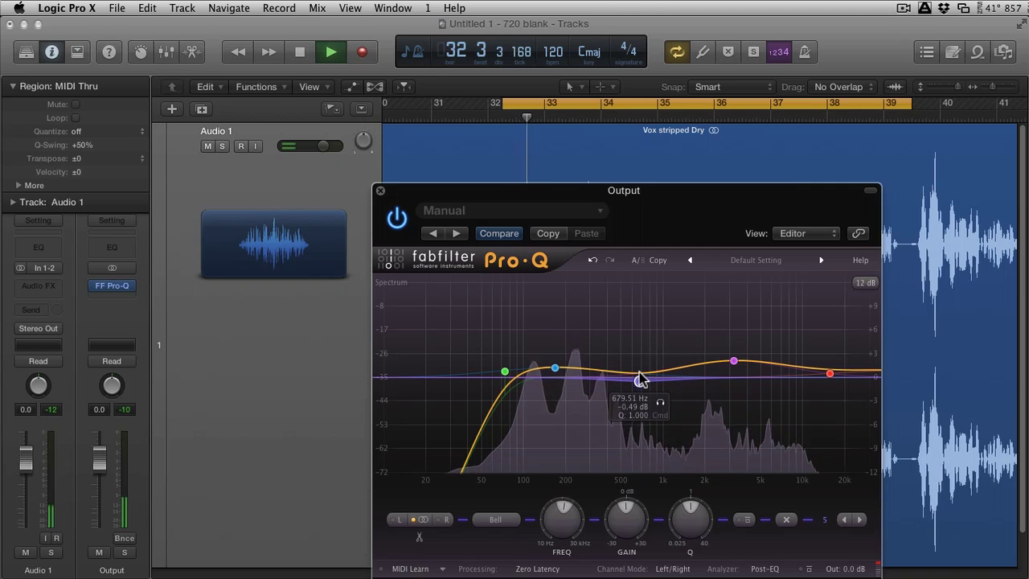
mouse_move(733, 361)
left_mouse_down()
mouse_move(742, 360)
mouse_move(733, 365)
left_mouse_up()
key("space")
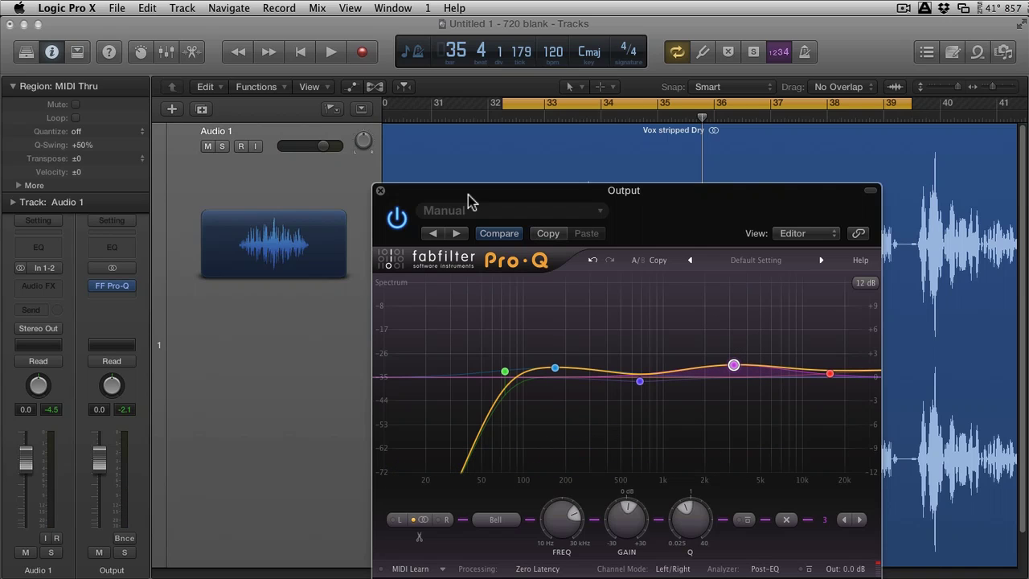
Close the Pro-Q window, insert a Noise Gate after Pro-Q on the Output channel, and place its window over the waveform.
left_click(381, 192)
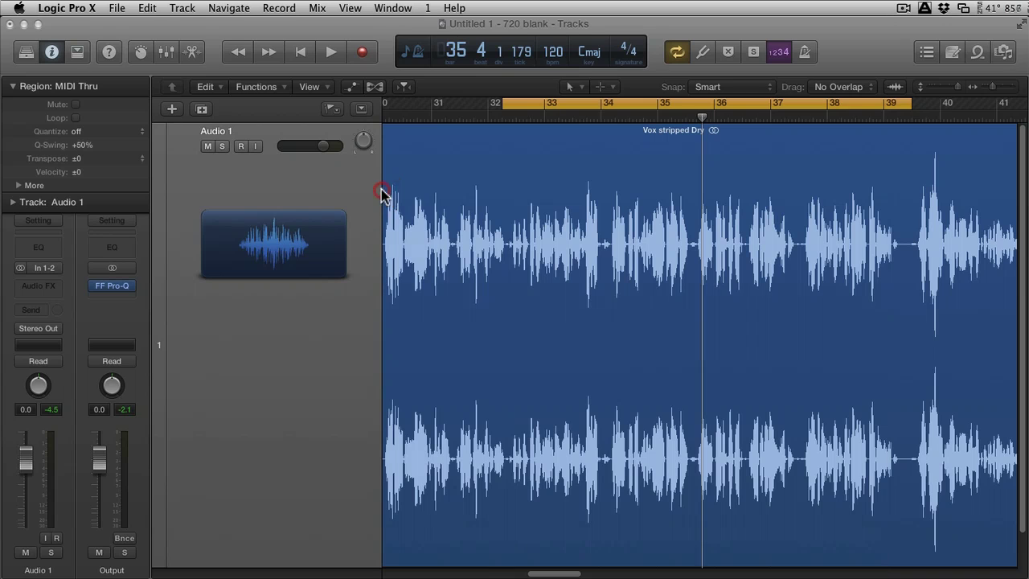
left_click(120, 294)
mouse_move(145, 366)
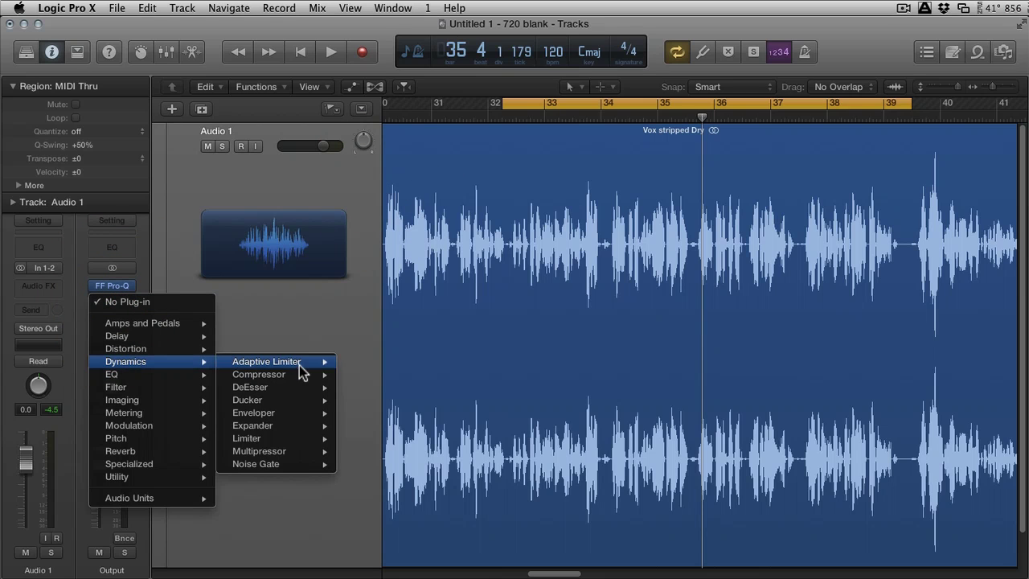
left_click(287, 464)
left_click_drag(186, 63, 723, 207)
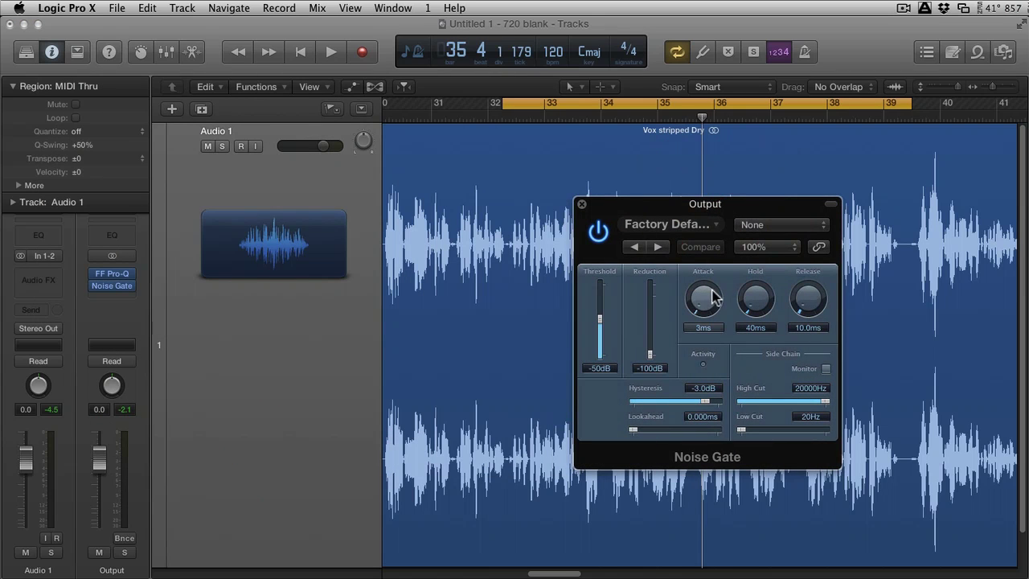
Play the vocal through the gate with a 0 dB threshold, try a reduction of -22 dB, and restore the reduction to -100 dB.
key("space")
left_click_drag(599, 319, 602, 284)
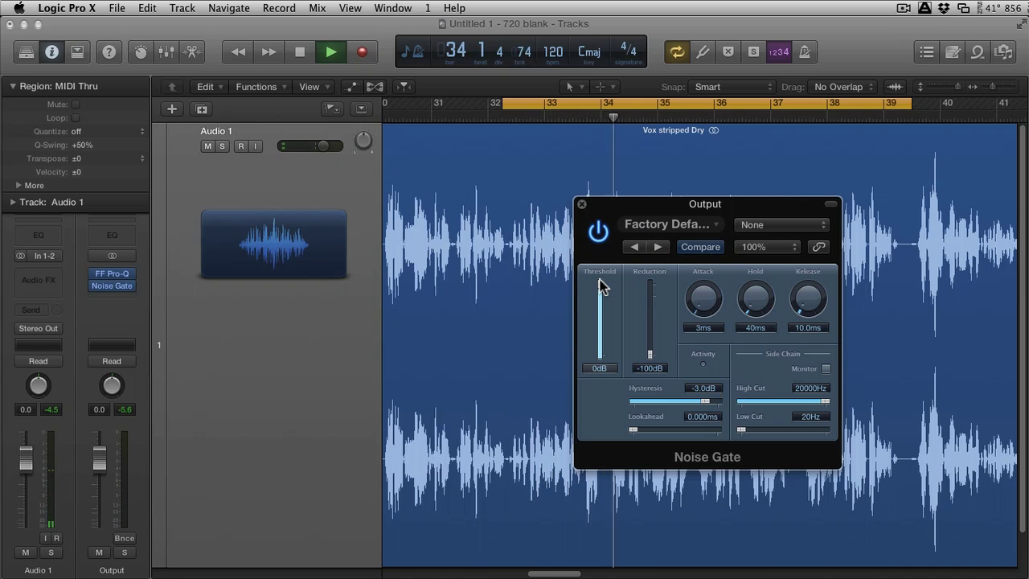
left_click_drag(650, 355, 653, 312)
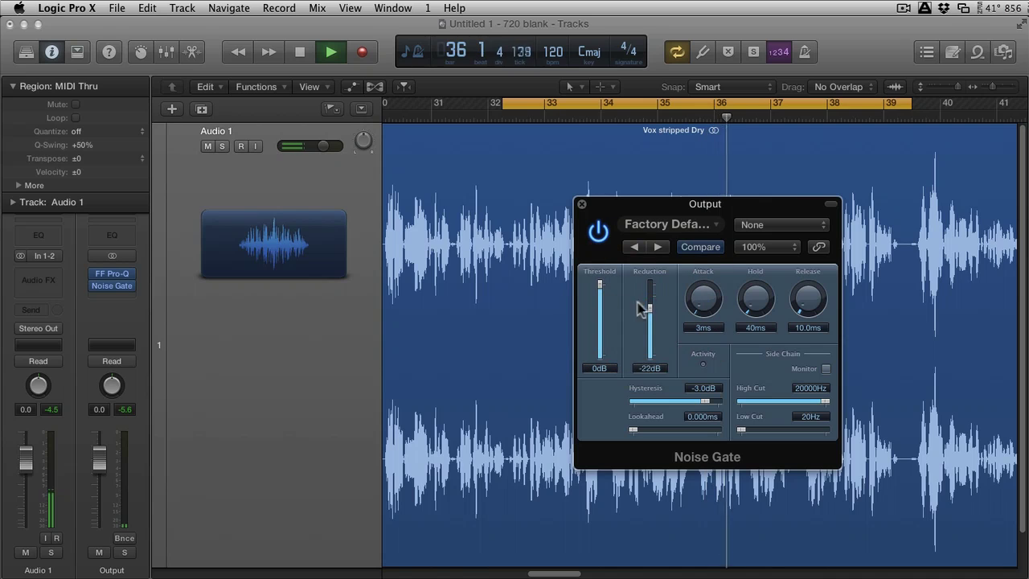
mouse_move(646, 356)
left_mouse_down()
mouse_move(650, 344)
mouse_move(650, 371)
left_mouse_up()
Tune the Noise Gate threshold by ear against the looped vocal, trying about -35 and -26 dB before settling on -24 dB.
left_click_drag(600, 286, 599, 313)
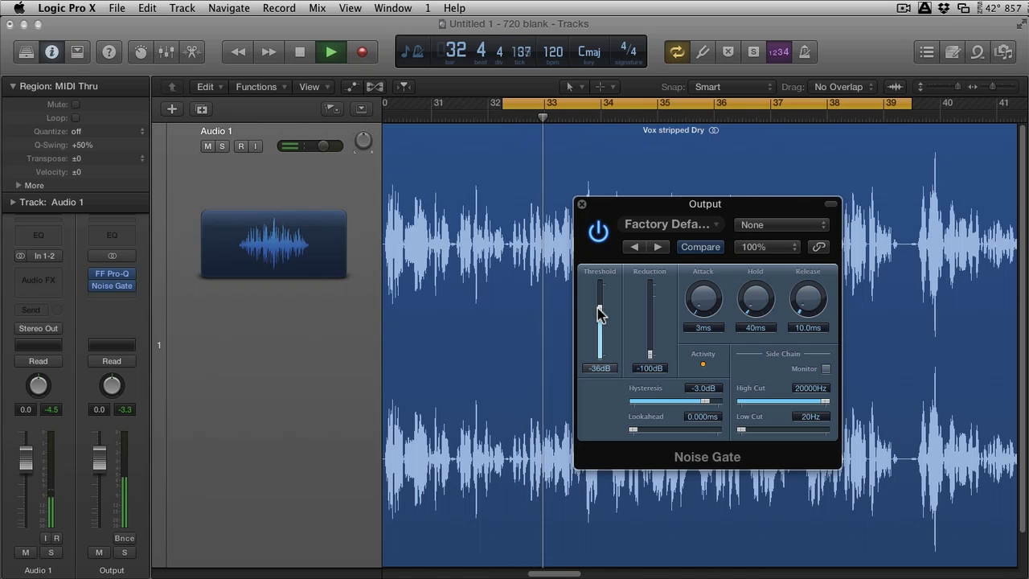
left_click(599, 310)
key("space")
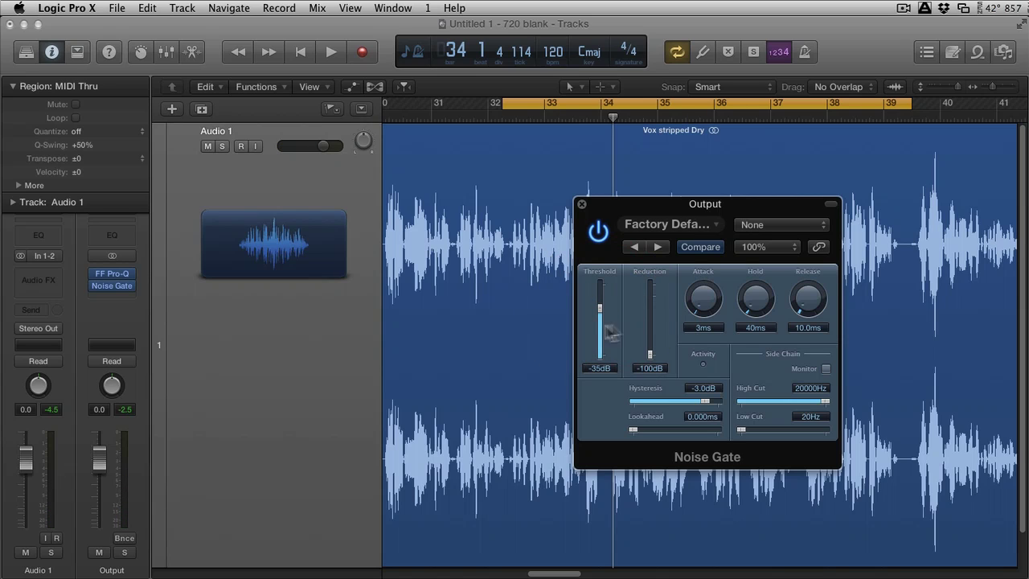
key("space")
left_click_drag(601, 302, 602, 304)
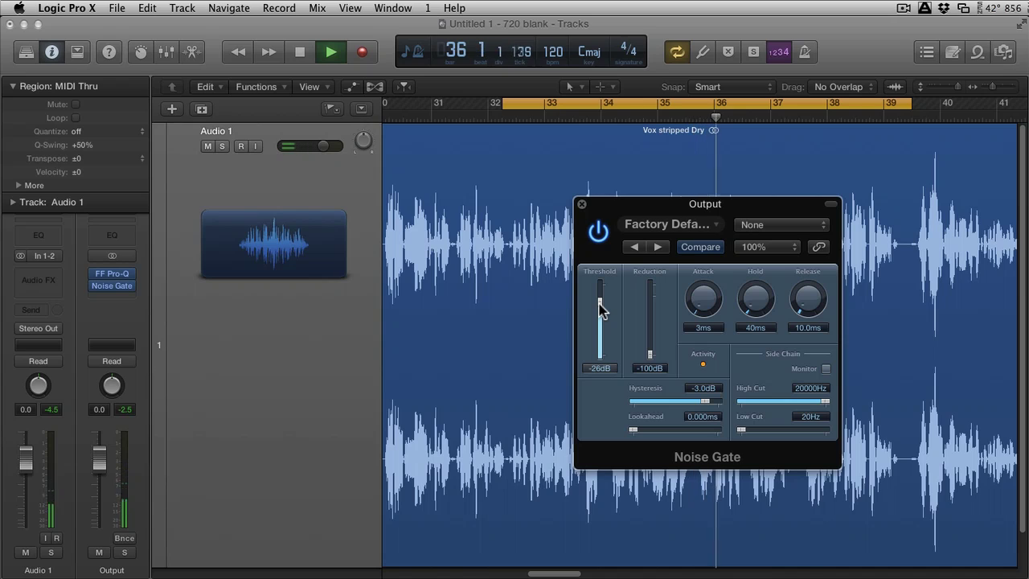
left_click(602, 310)
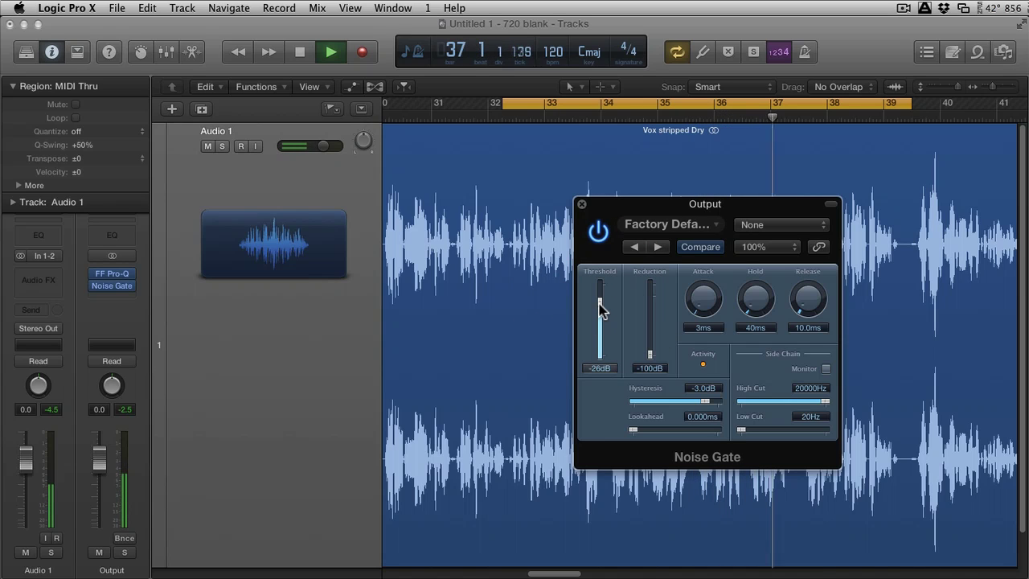
key("space")
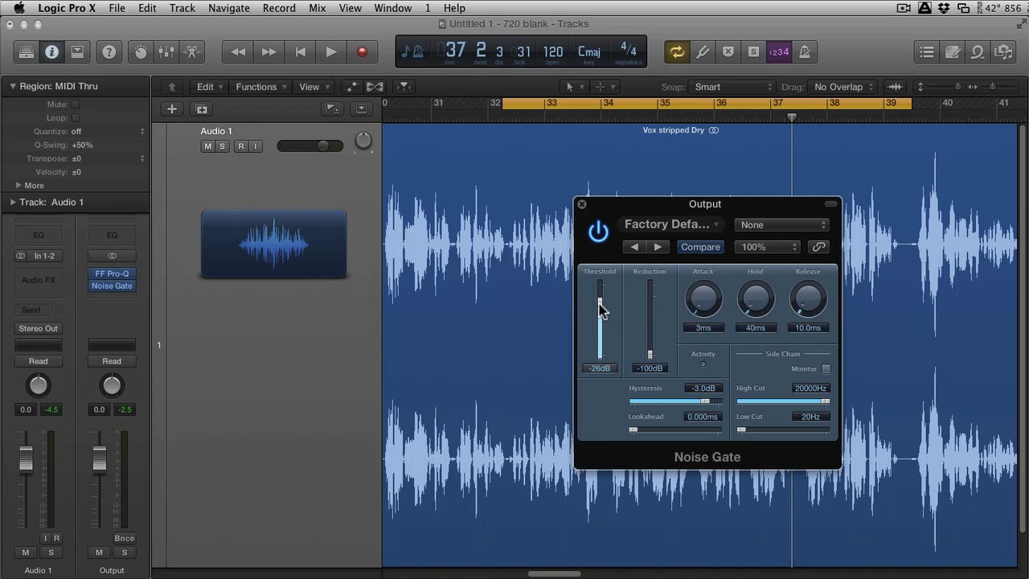
key("space")
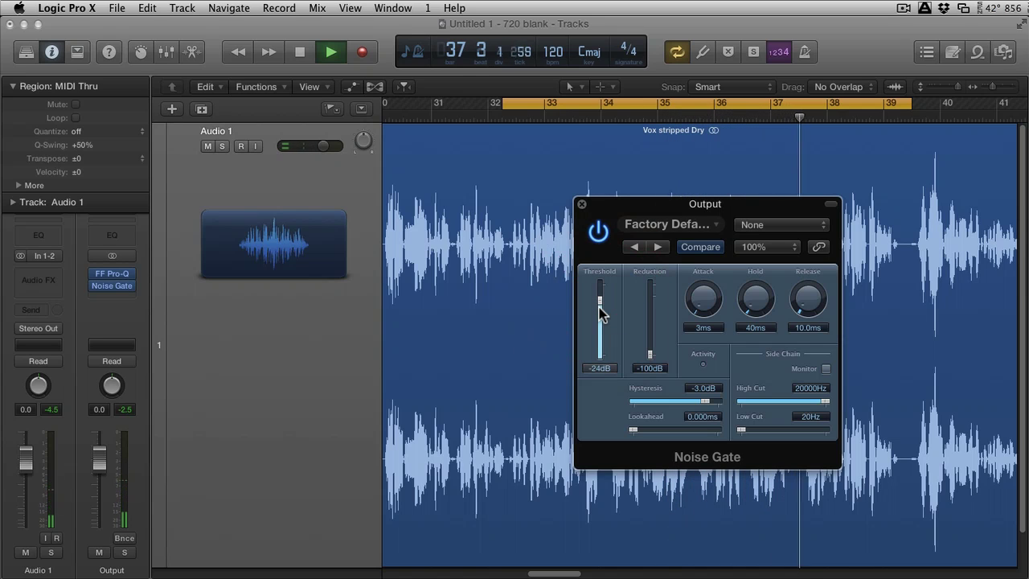
Set the Noise Gate's attack to 8 ms and lengthen its release to 199.6 ms while auditioning the vocal.
key("space")
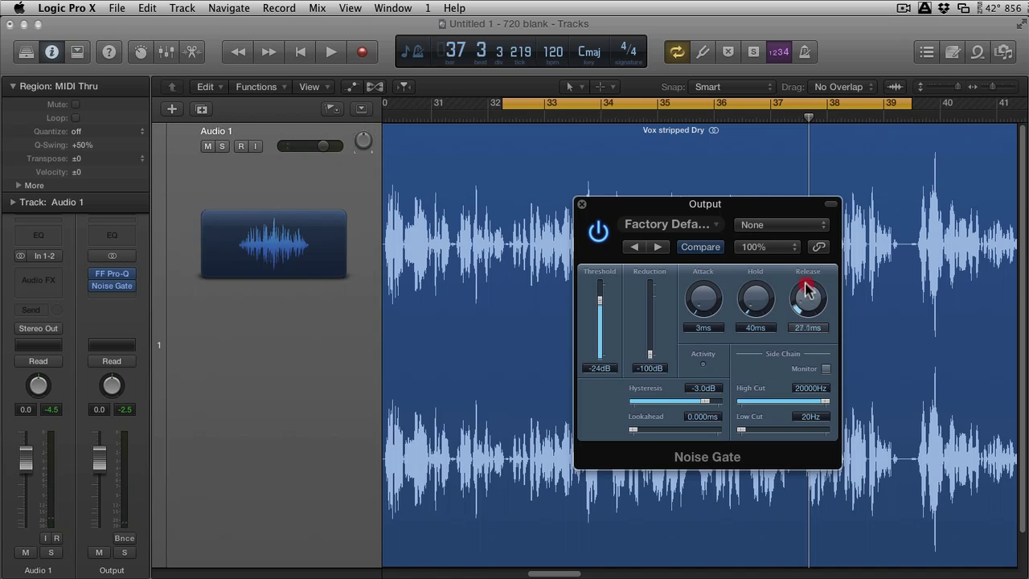
key("space")
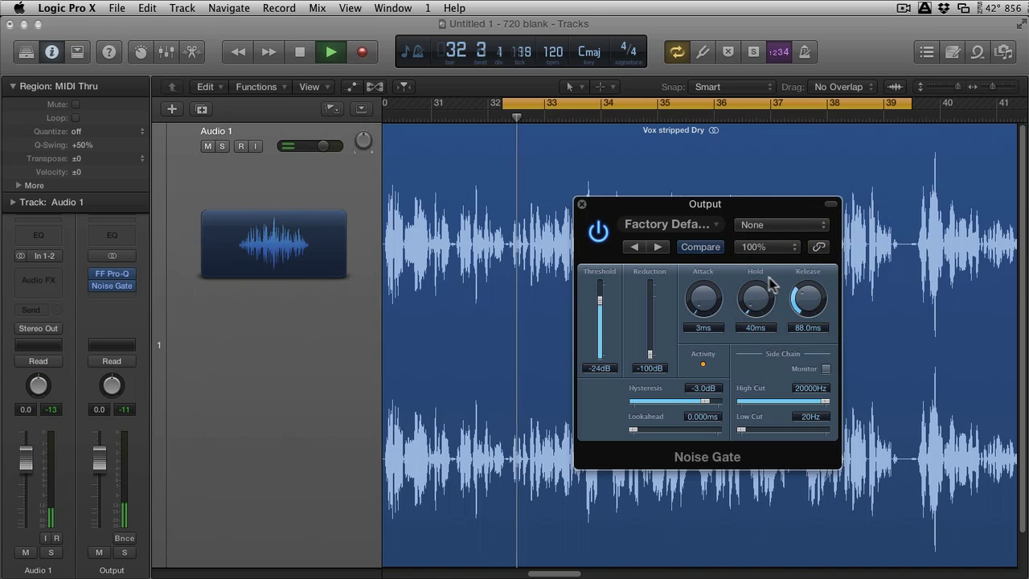
left_click(706, 299)
left_click_drag(706, 299, 701, 296)
left_click_drag(811, 291, 813, 285)
left_click_drag(815, 284, 815, 285)
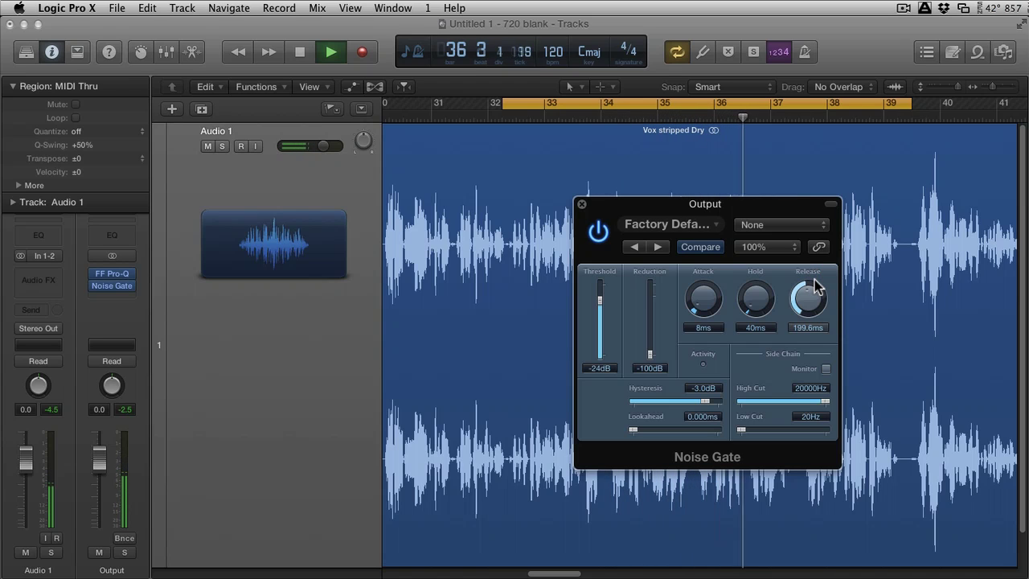
left_click_drag(814, 284, 815, 284)
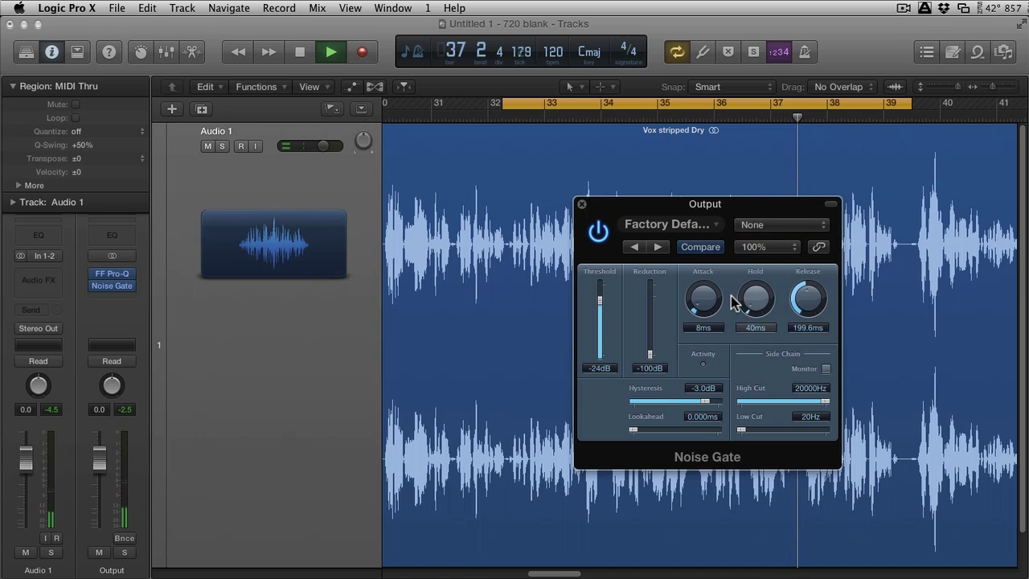
key("space")
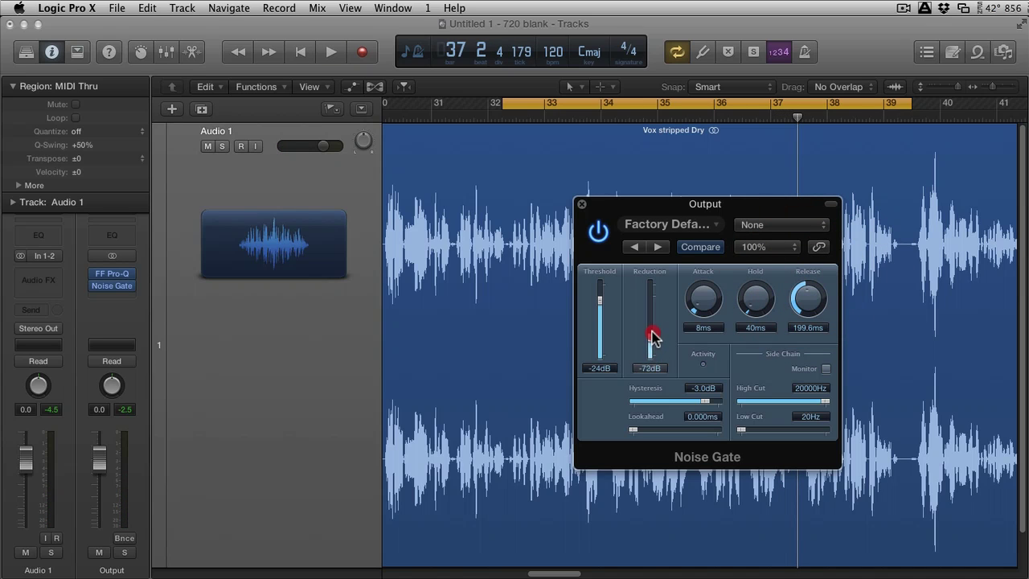
Soften the gate by setting its reduction to -37 dB and its release to 365.8 ms during playback.
key("space")
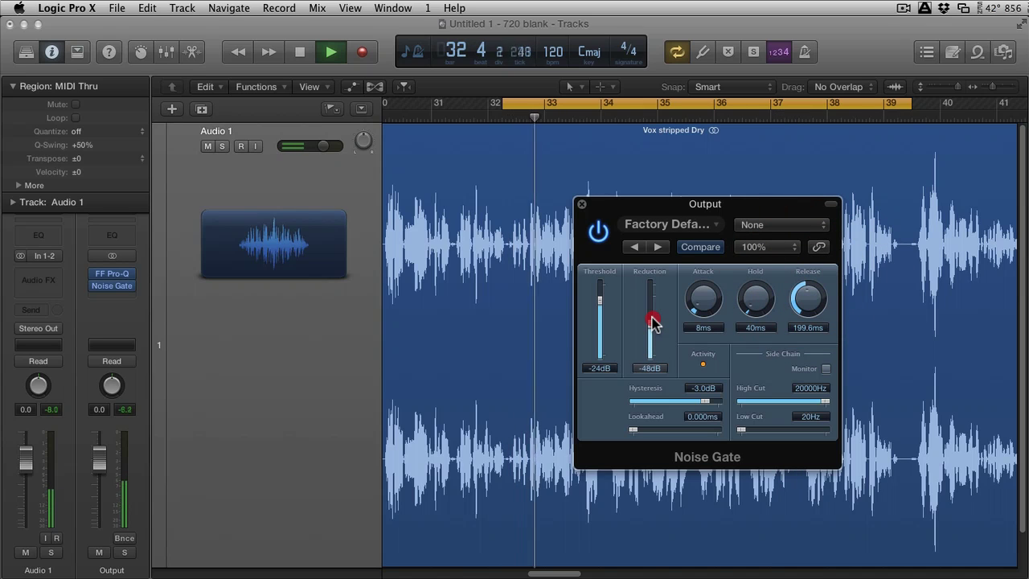
left_click_drag(652, 319, 651, 295)
left_click_drag(814, 304, 809, 294)
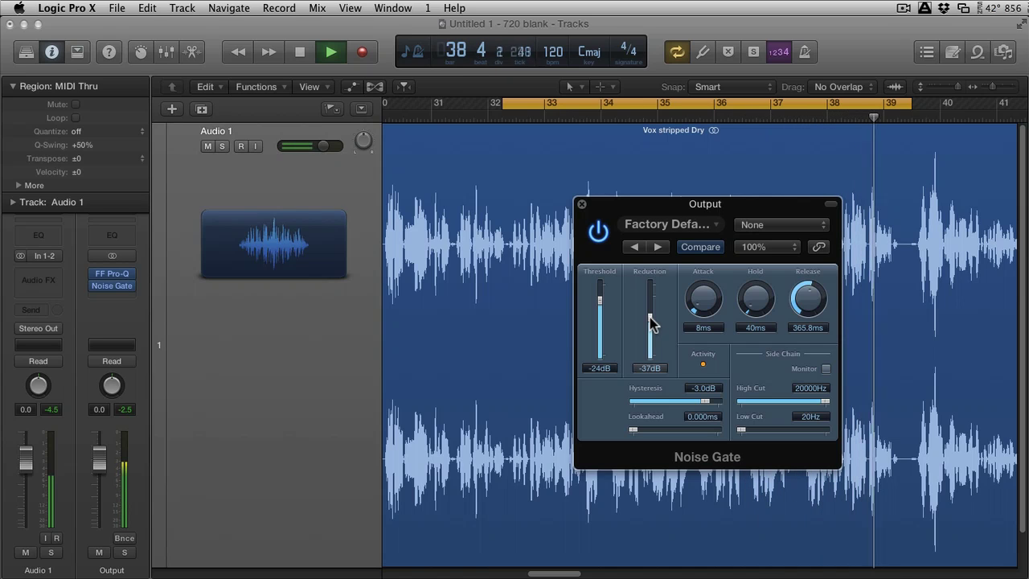
key("space")
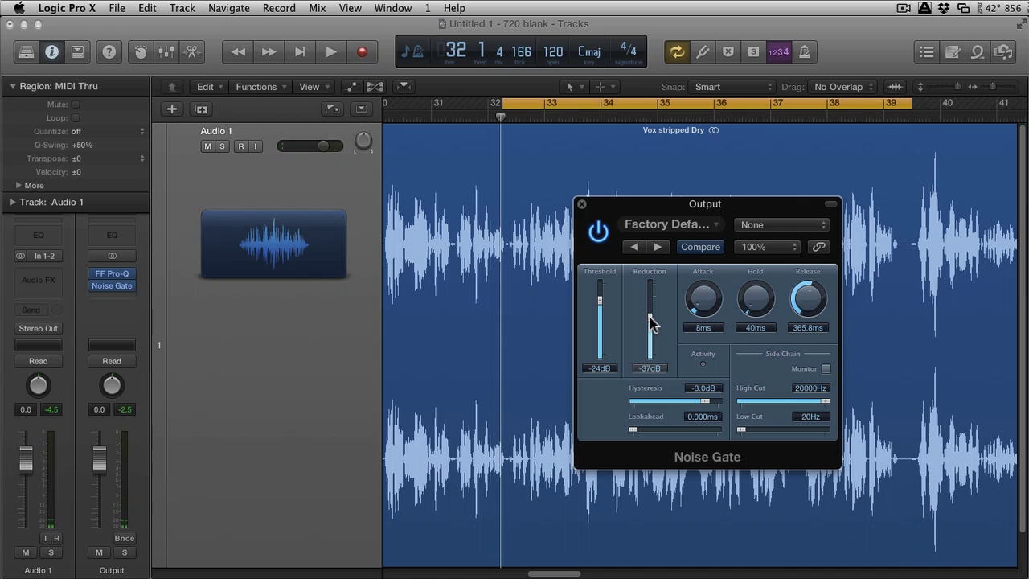
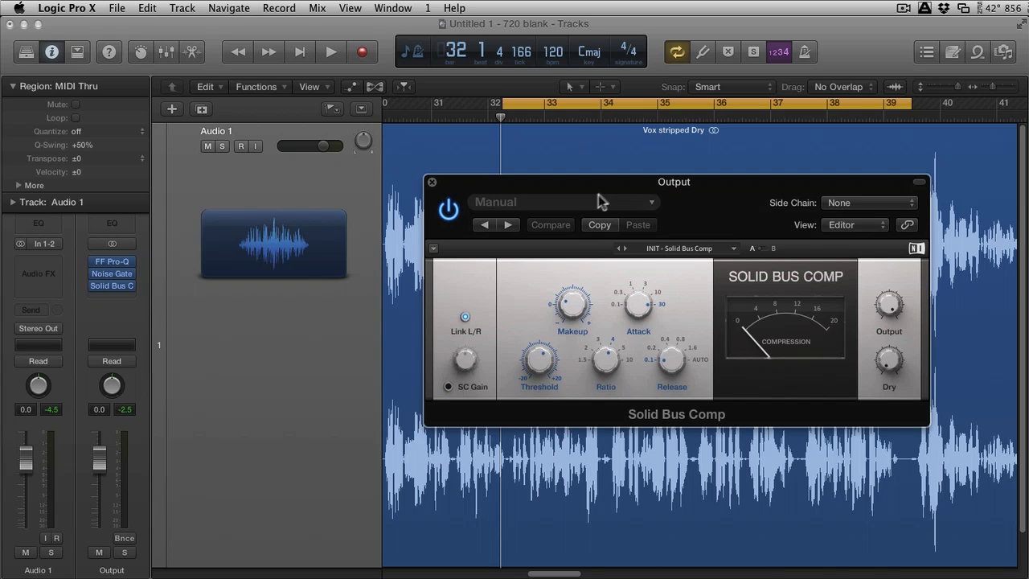
Play the vocal through Solid Bus Comp, setting its attack to 3 and its release to AUTO, and stop playback.
key("space")
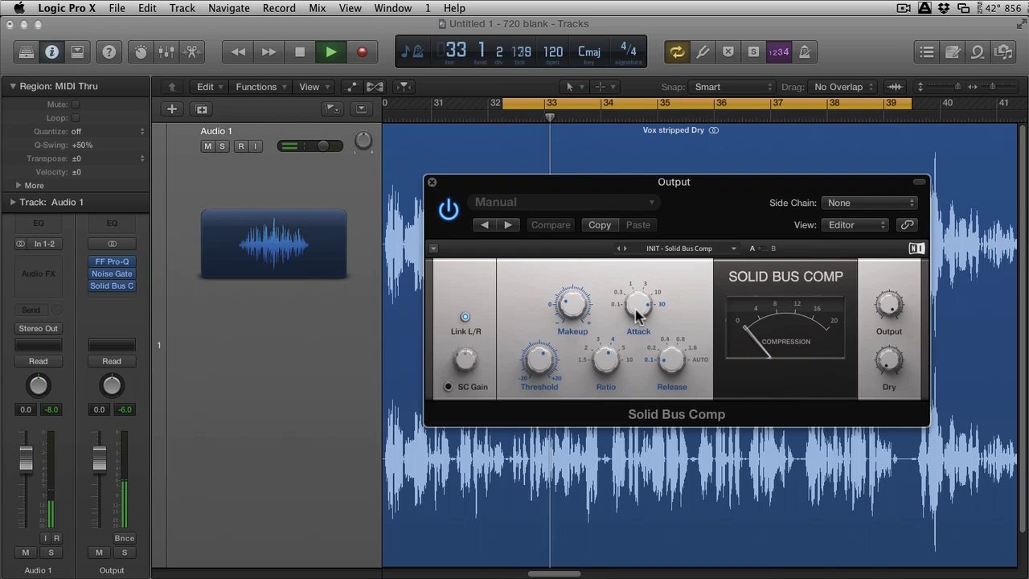
mouse_move(636, 314)
left_mouse_down()
mouse_move(636, 329)
mouse_move(640, 311)
left_mouse_up()
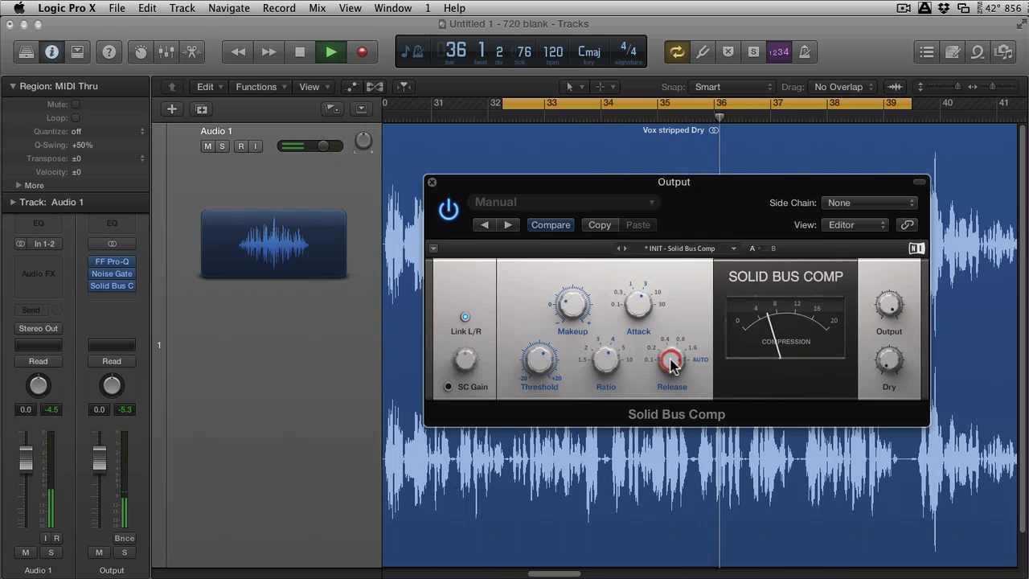
key("space")
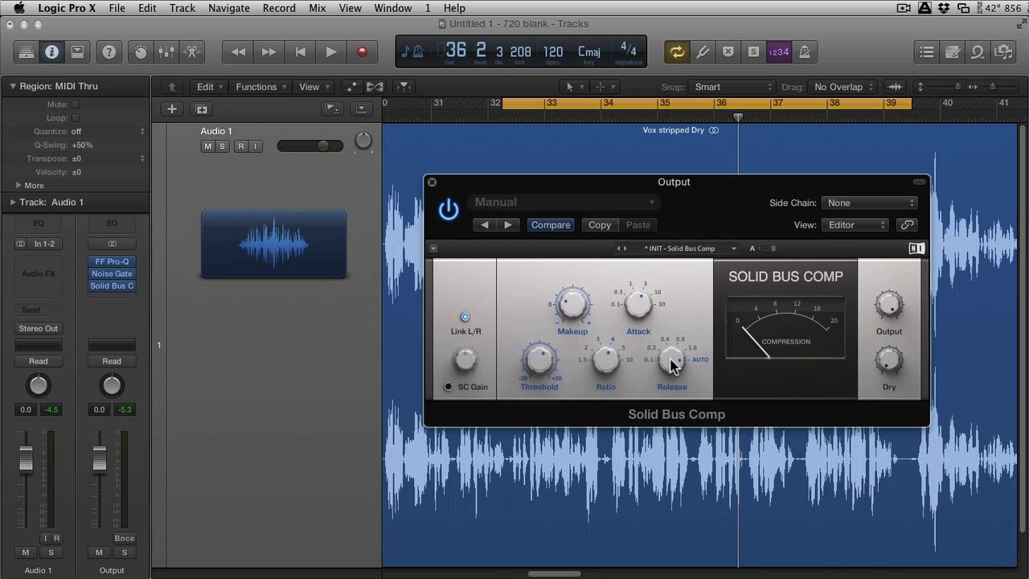
Set the compressor's ratio to 2, raise its threshold slightly, and set its makeup gain to 6.5 dB while playing the vocal.
key("space")
left_click_drag(606, 359, 606, 359)
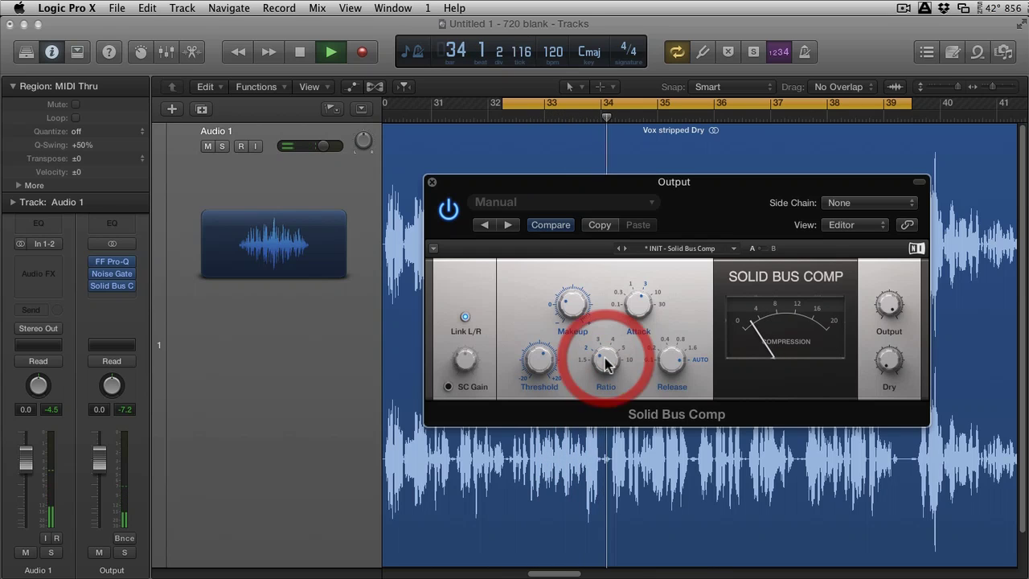
left_click_drag(539, 359, 542, 358)
left_click_drag(572, 304, 572, 288)
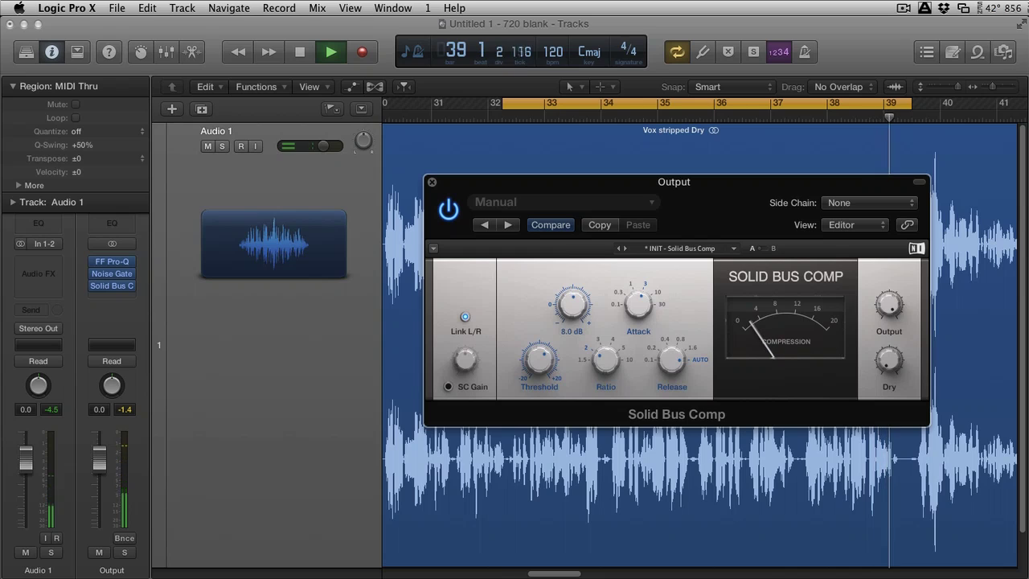
key("space")
left_click_drag(573, 305, 573, 310)
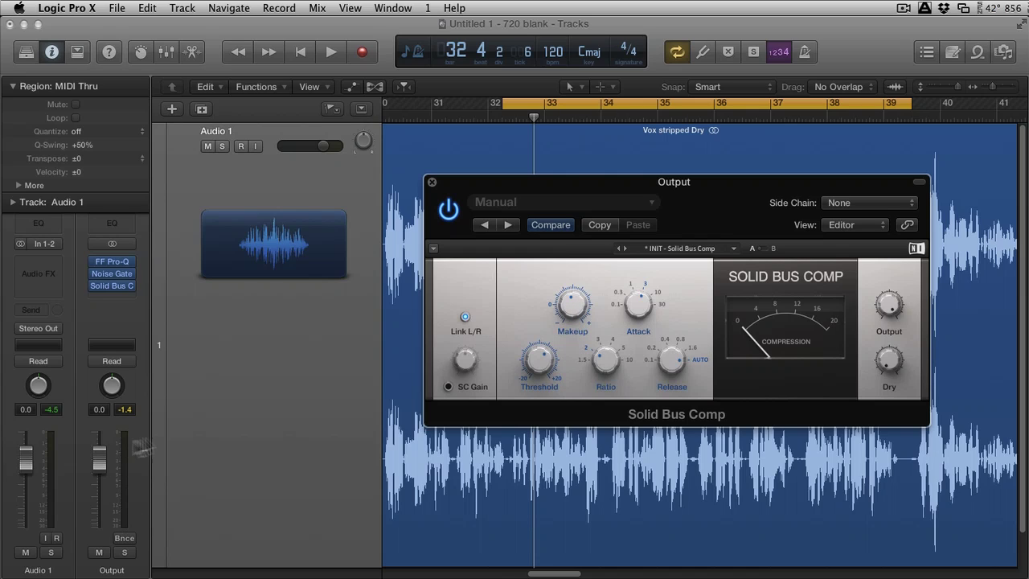
key("space")
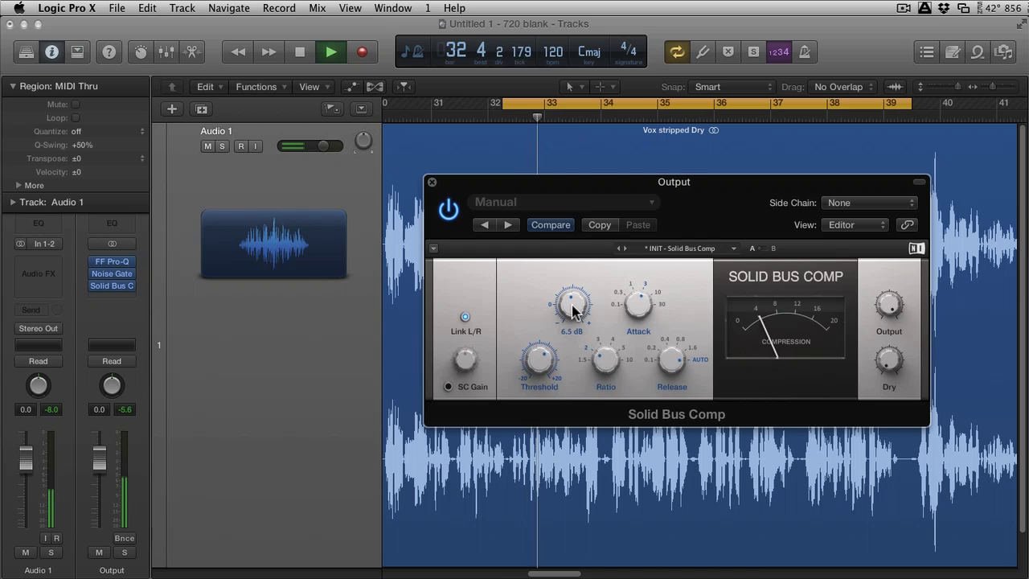
Raise the Solid Bus Comp makeup gain to 7.5 dB during playback and stop the vocal.
left_click_drag(573, 306, 573, 299)
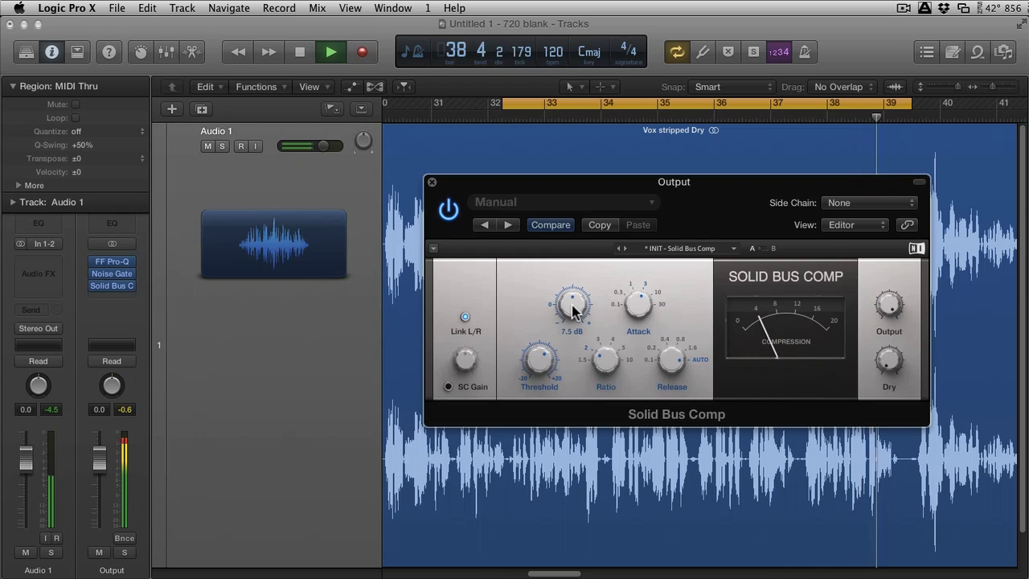
key("space")
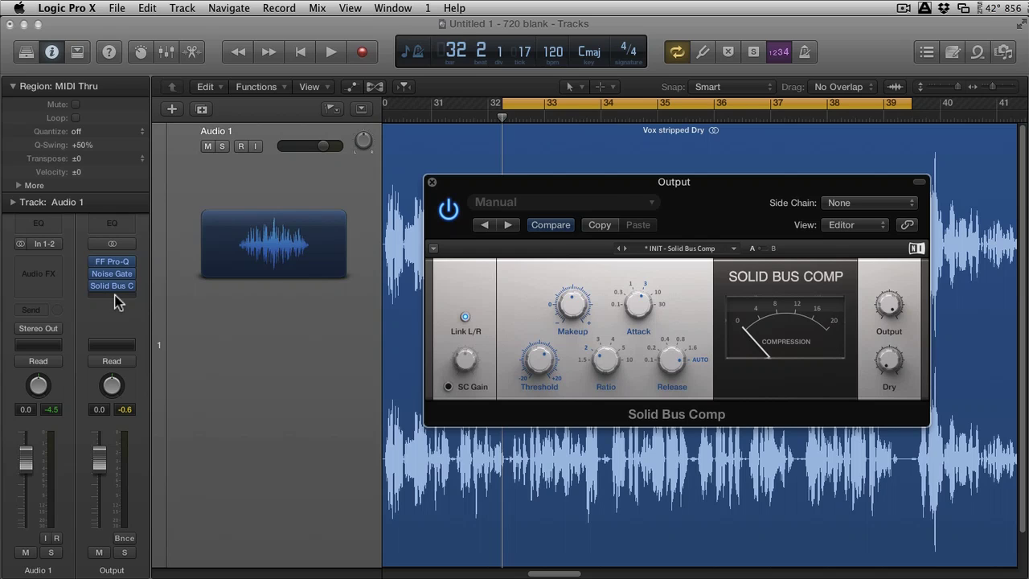
Insert the stereo Waves DeEsser after Solid Bus Comp on the Output channel and move its window over the waveform.
left_click(114, 296)
mouse_move(136, 388)
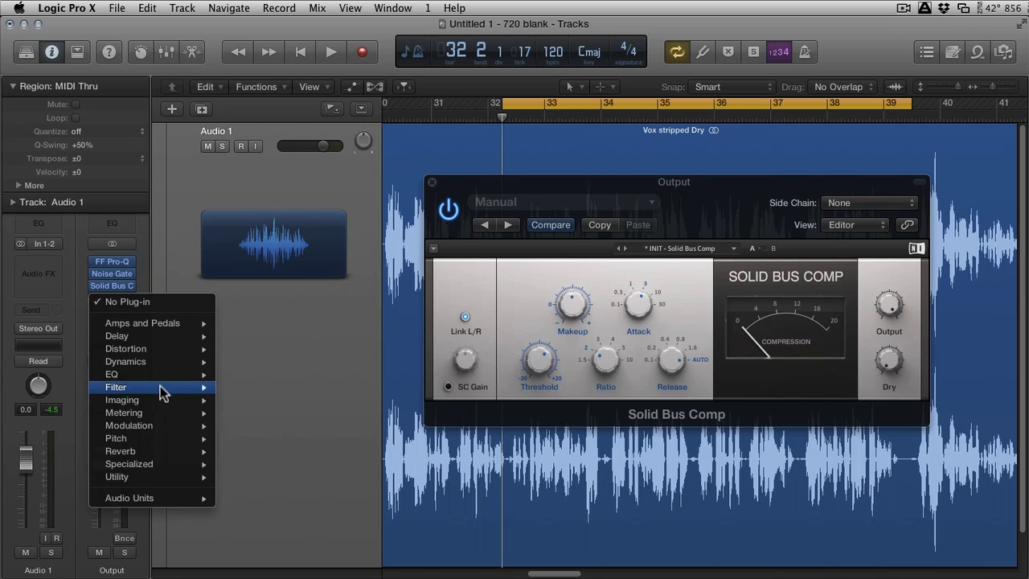
mouse_move(201, 498)
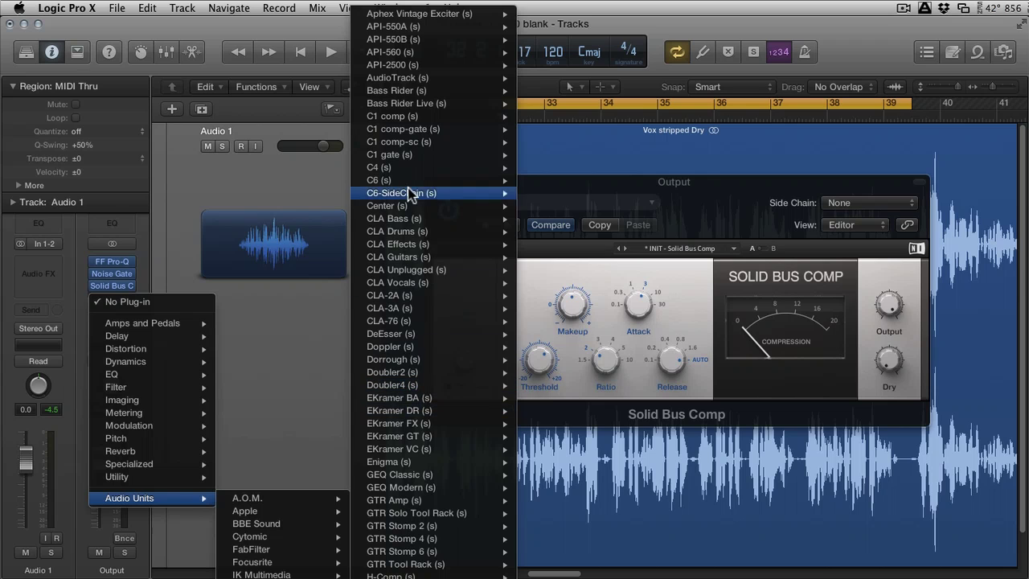
mouse_move(423, 272)
left_click(426, 333)
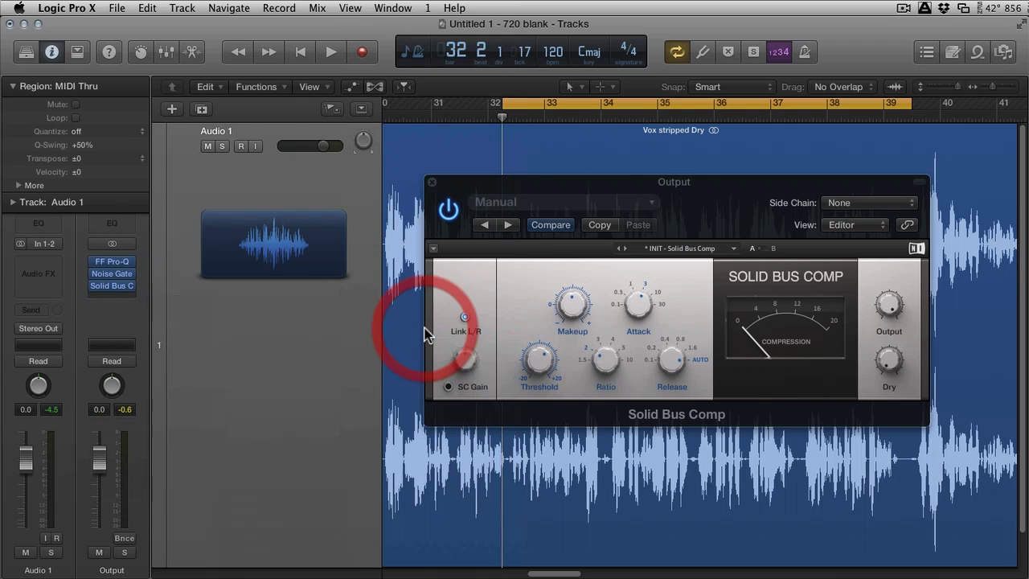
left_click_drag(213, 68, 553, 162)
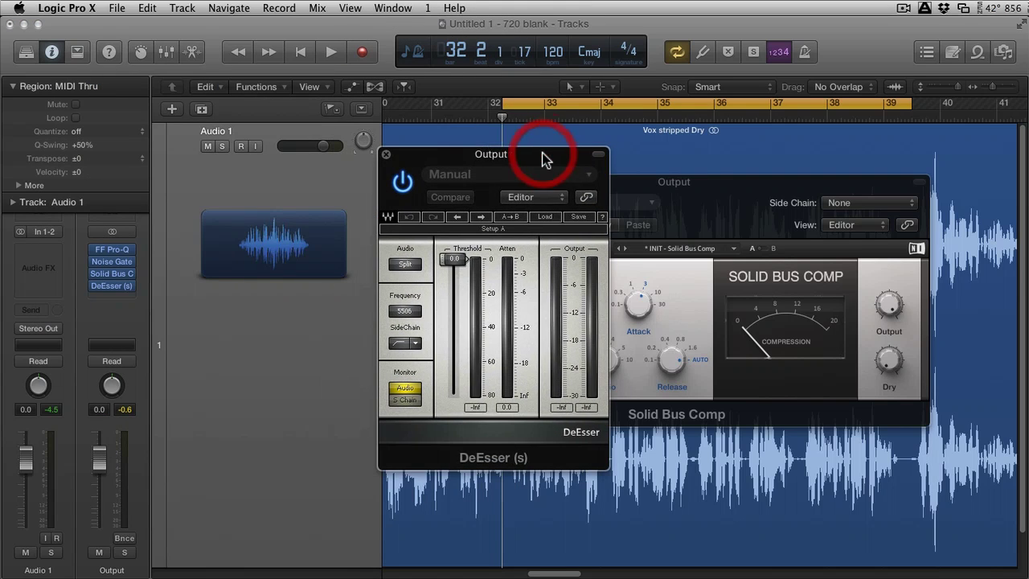
Play the vocal through the DeEsser, lower its threshold to about -21.8, and stop playback.
key("space")
left_click_drag(454, 259, 455, 294)
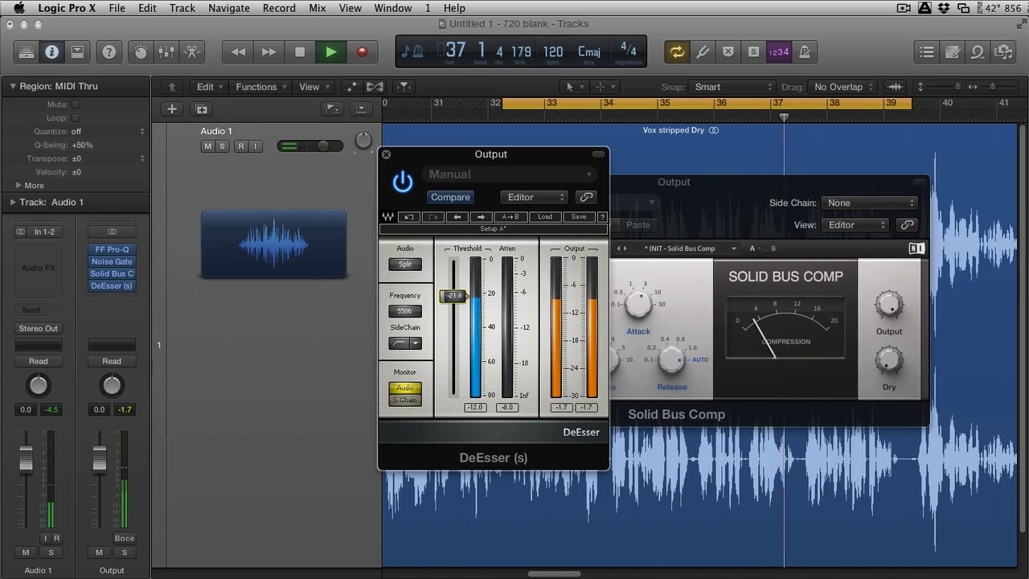
key("space")
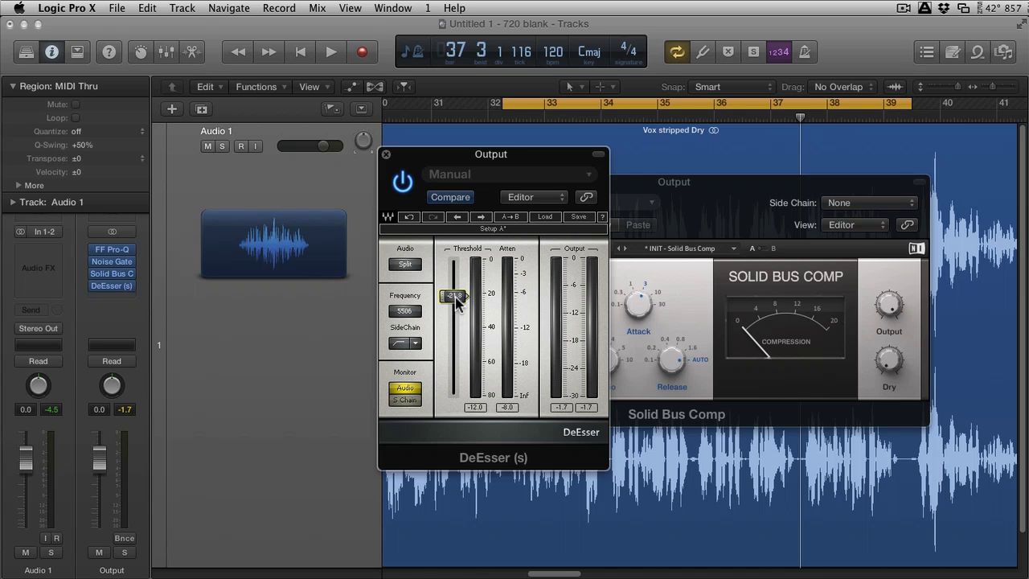
Compare the vocal with the DeEsser bypassed and active during playback, leaving it switched on.
key("space")
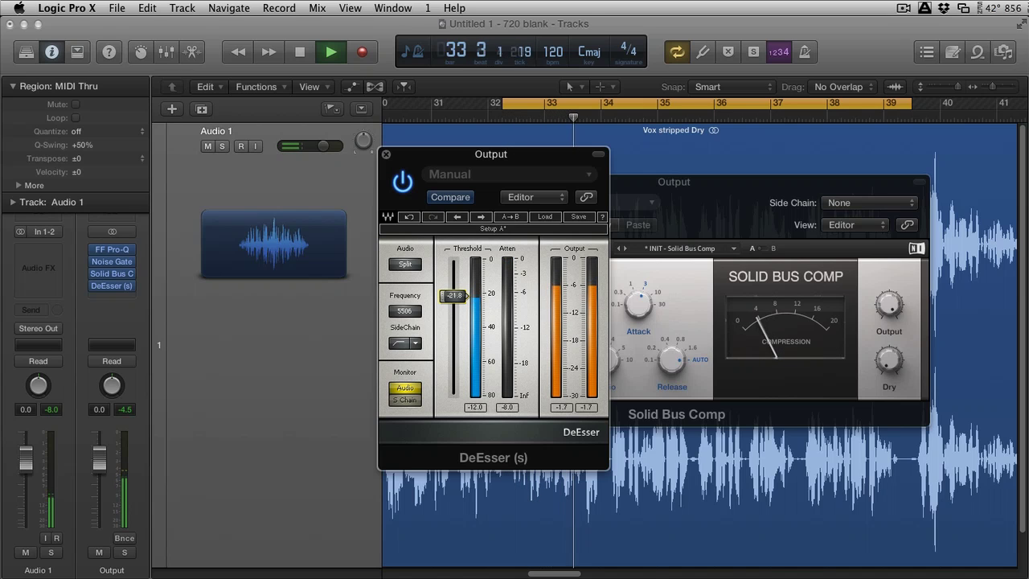
left_click(404, 192)
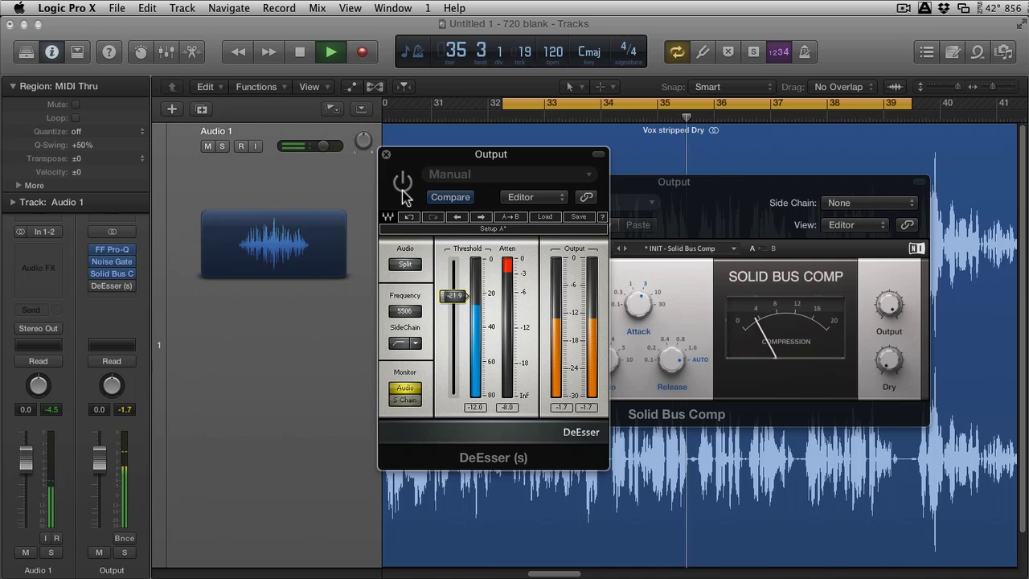
left_click(403, 185)
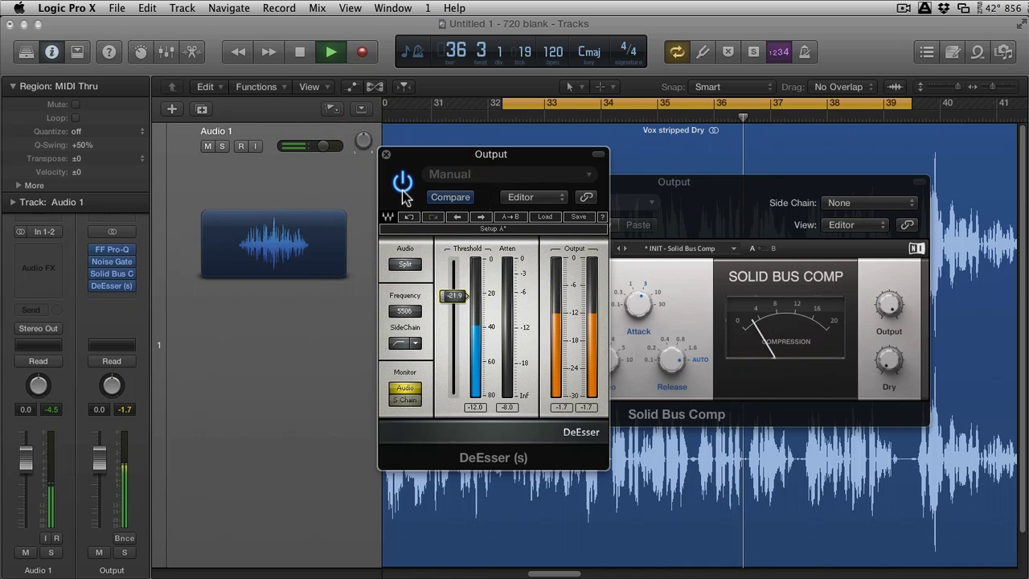
key("space")
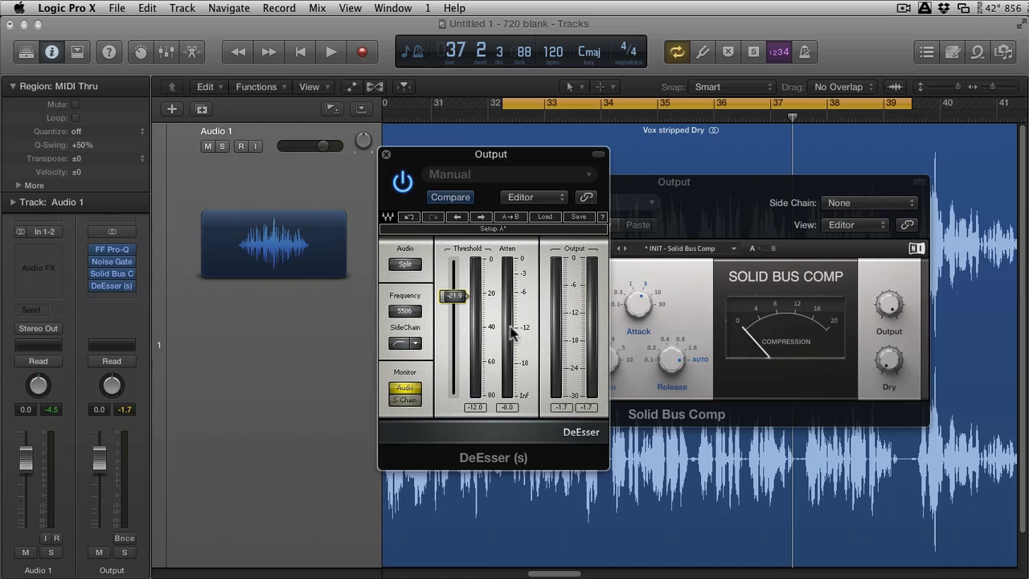
Try the DeEsser threshold at -15.8 and settle on about -20.2 while playing the vocal, and close the plug-in window.
key("space")
left_click_drag(465, 314, 465, 285)
key("space")
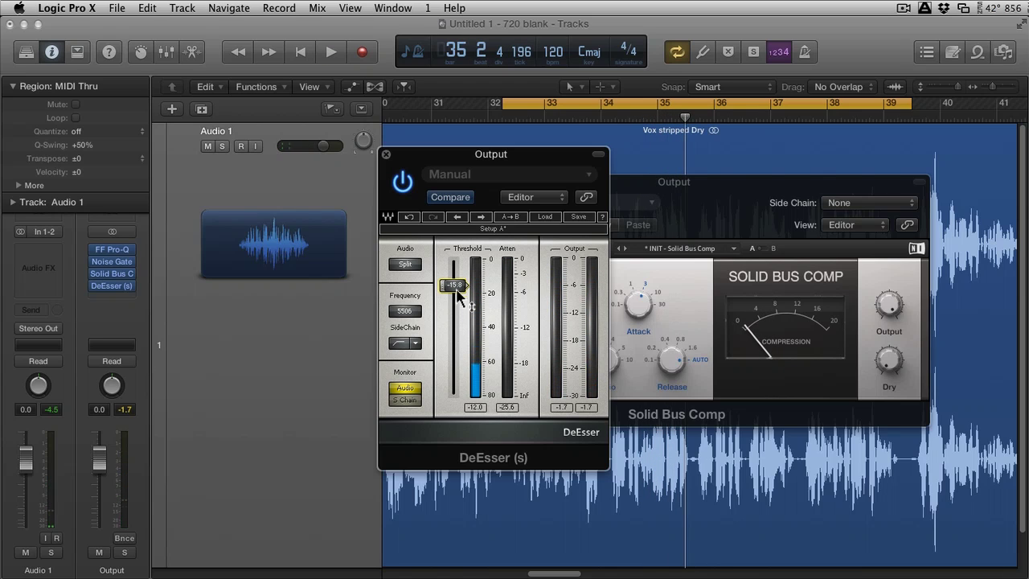
key("space")
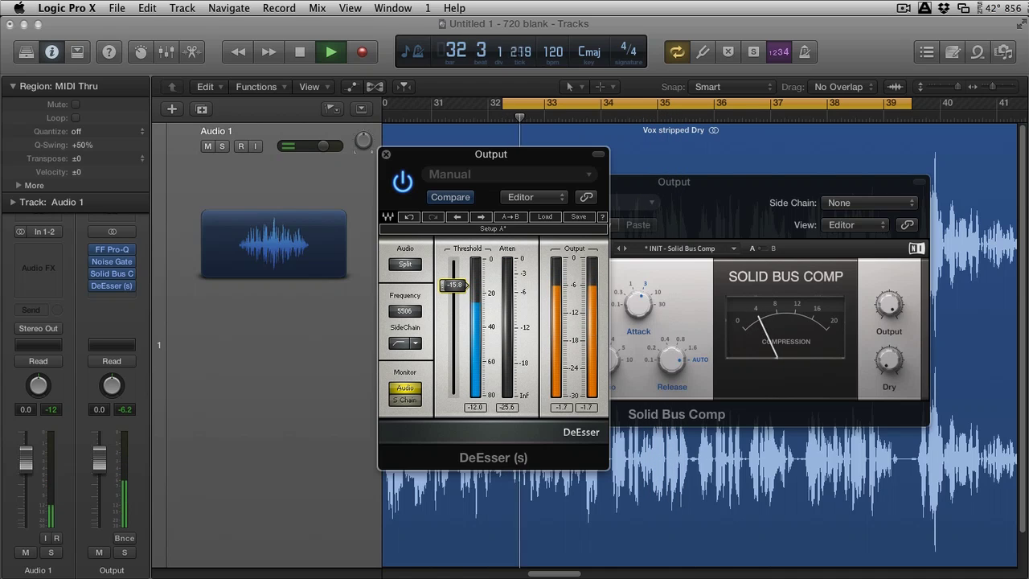
left_click_drag(453, 287, 453, 290)
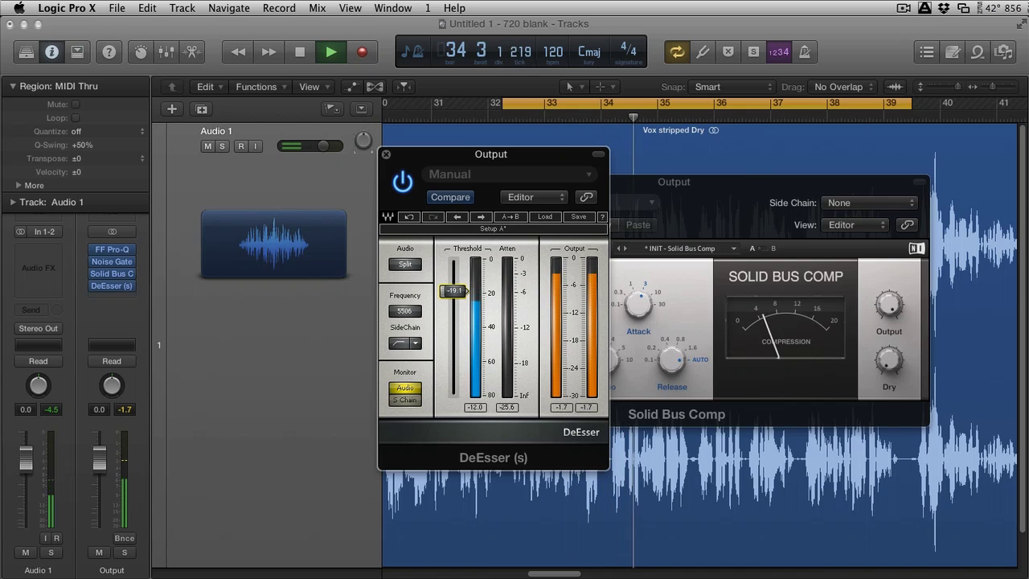
left_click_drag(453, 290, 453, 293)
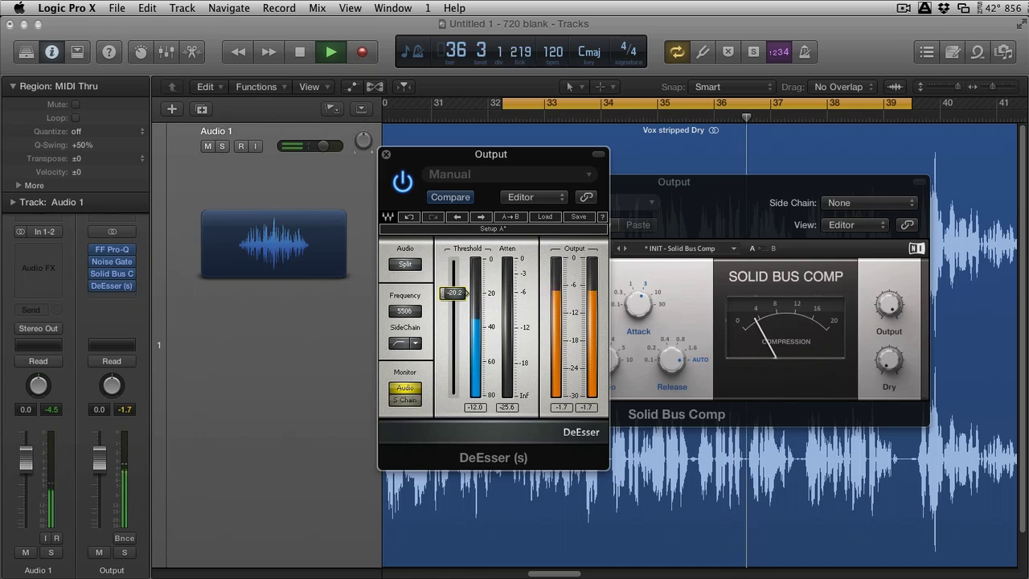
left_click_drag(452, 293, 456, 298)
key("space")
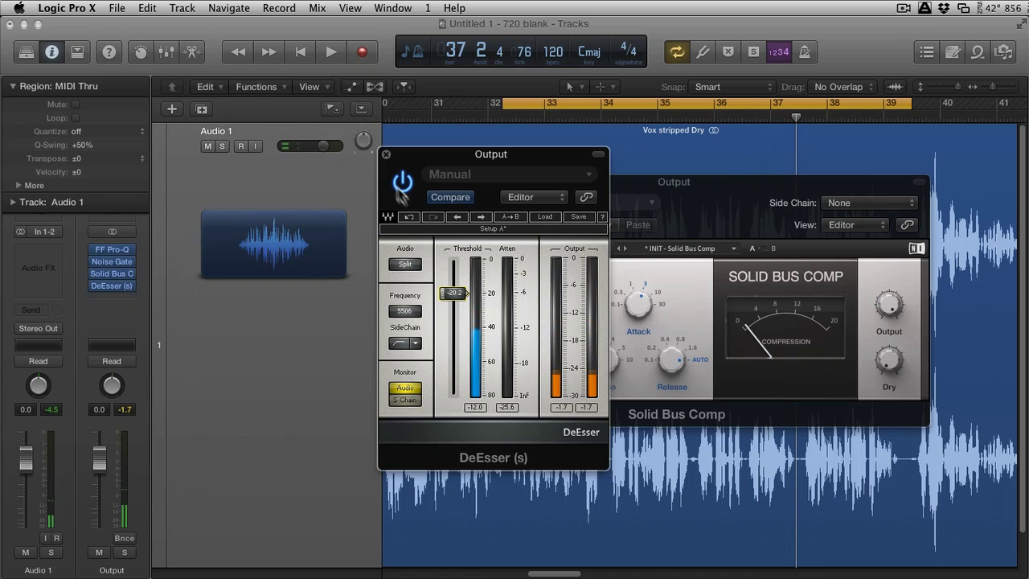
left_click(386, 154)
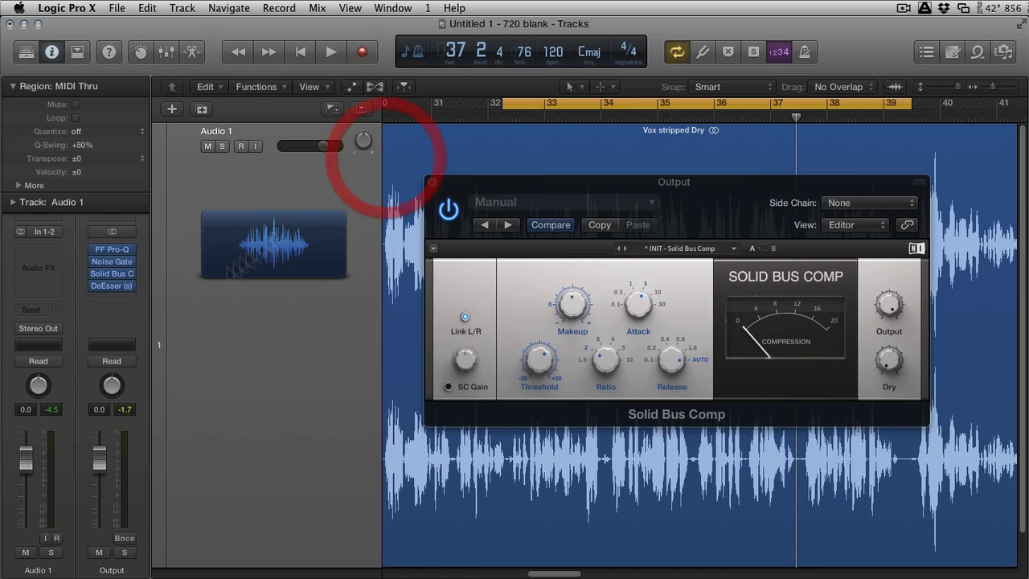
Insert the UAD Precision Limiter after the DeEsser on the Output channel and move its window over the waveform.
left_click(119, 295)
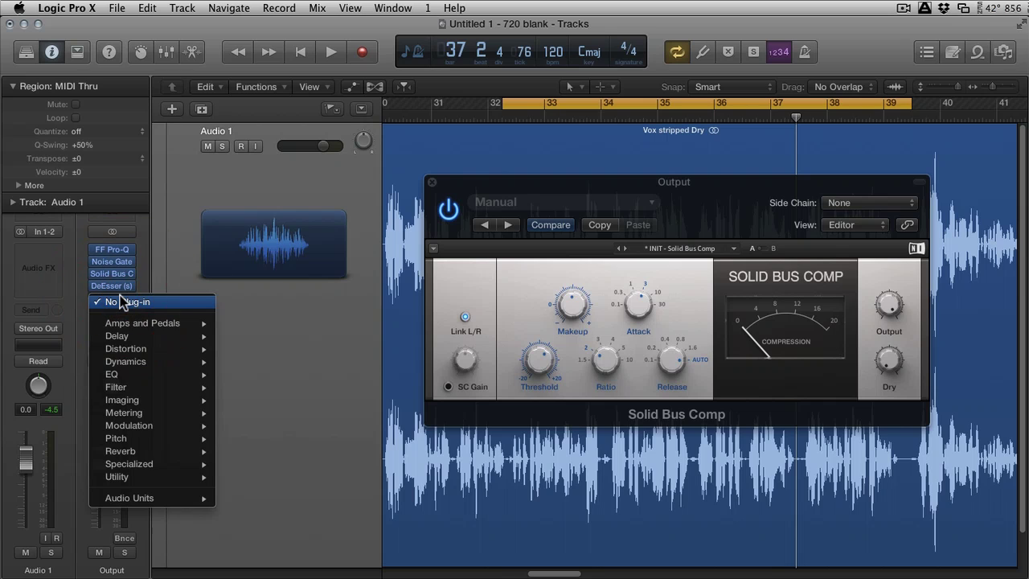
mouse_move(151, 500)
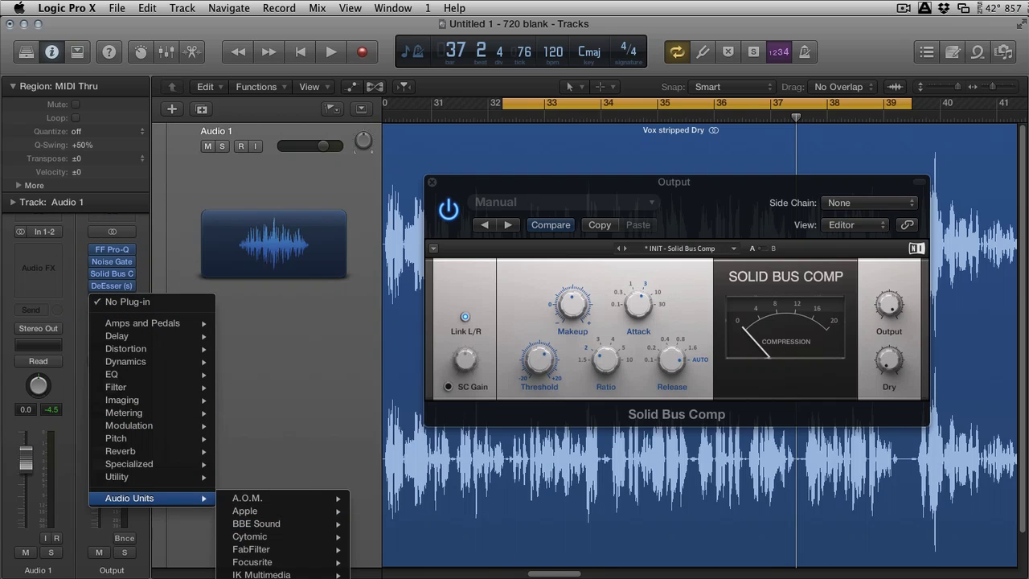
mouse_move(282, 576)
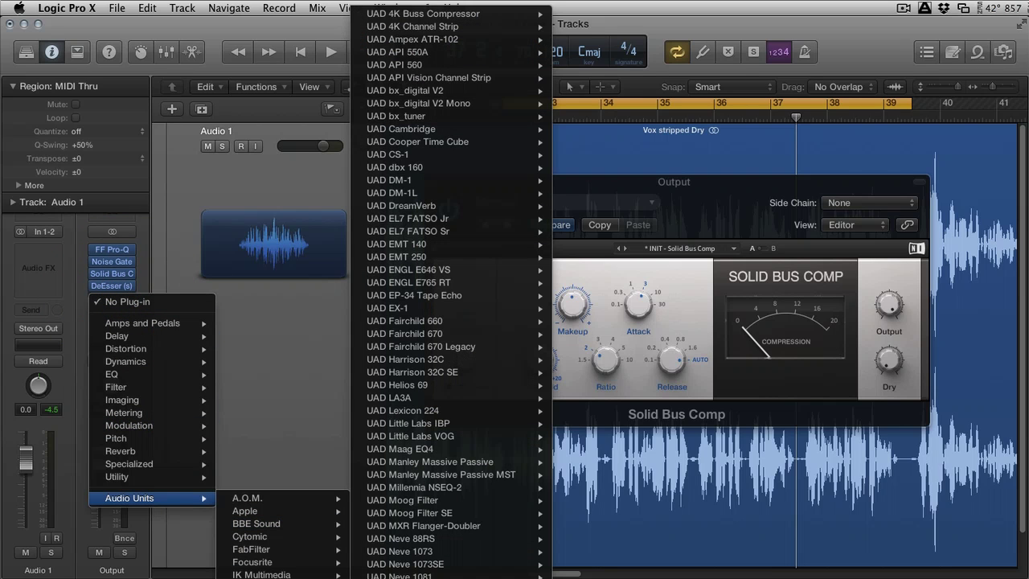
scroll(450, 321, "down", 3)
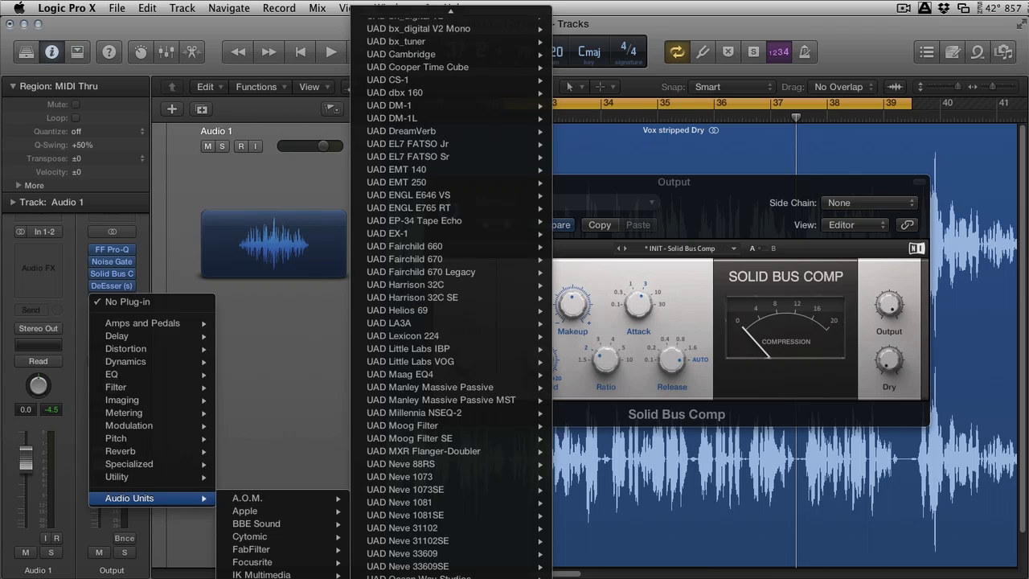
left_click(414, 344)
left_click_drag(297, 60, 558, 239)
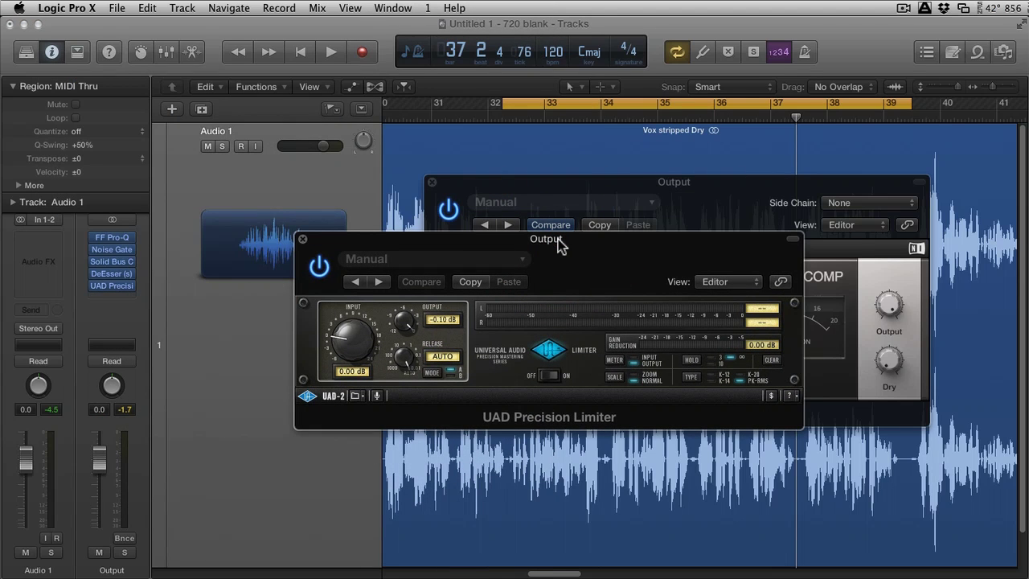
Play the vocal through the limiter, setting its output to 0.00 dB and its input to 2.10 dB, and stop playback.
key("space")
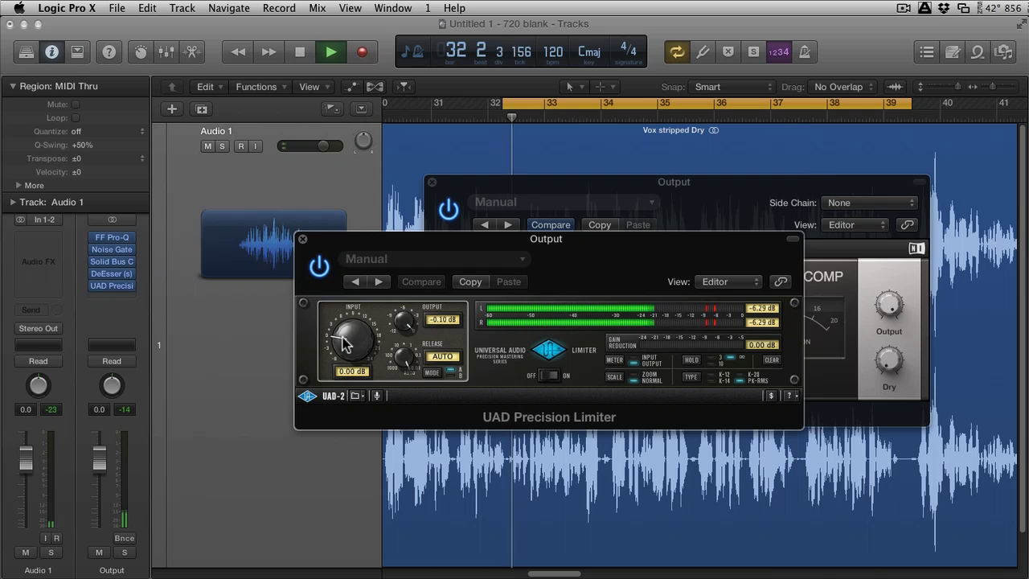
mouse_move(344, 337)
left_mouse_down()
mouse_move(346, 323)
mouse_move(346, 333)
left_mouse_up()
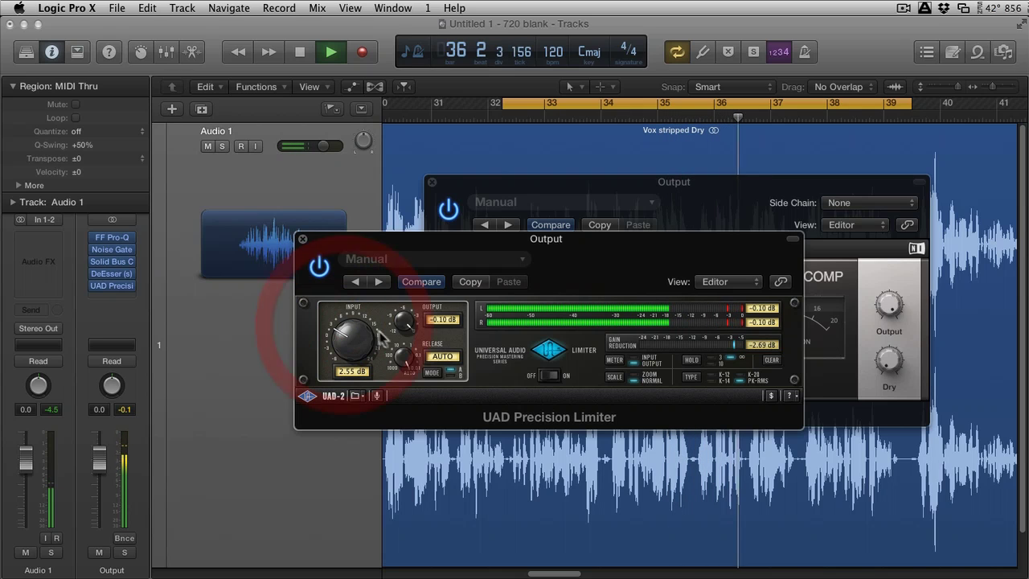
left_click_drag(401, 334, 395, 252)
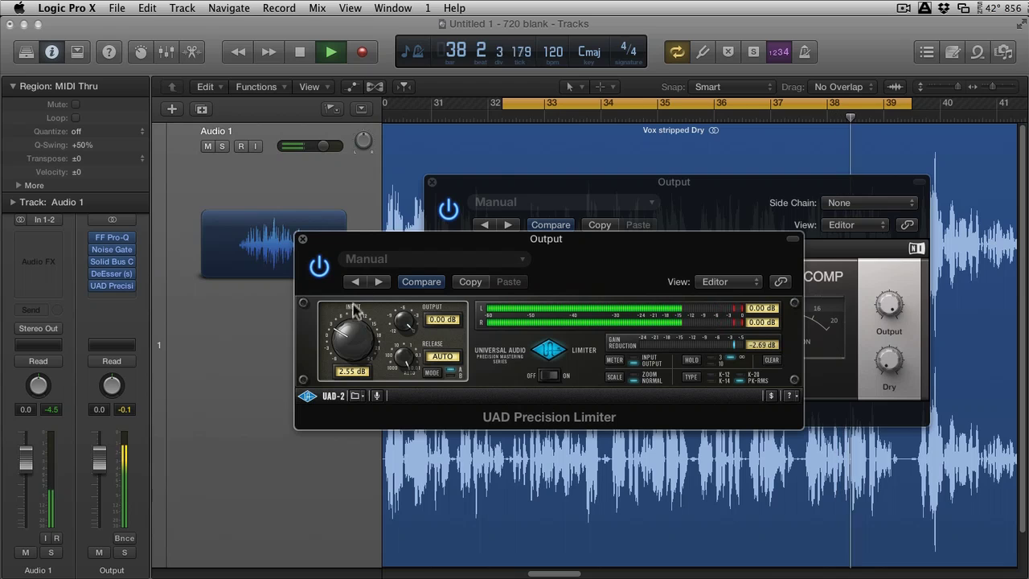
left_click(354, 330)
key("space")
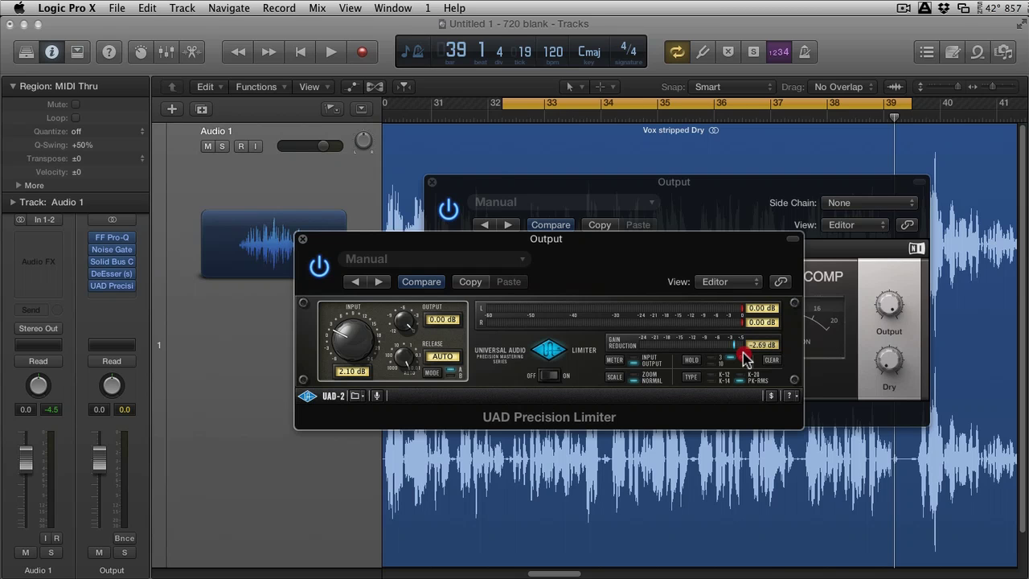
Hide the open plug-in windows, reopen Pro-Q to shift its low cut down to about 66 Hz, and close it.
key("v")
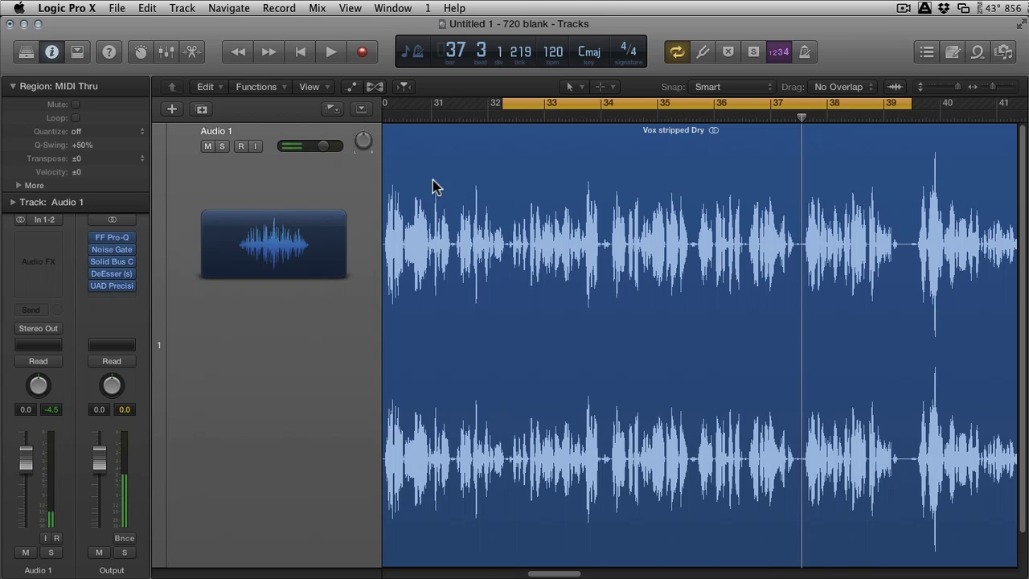
left_click(113, 243)
left_click_drag(484, 190, 449, 103)
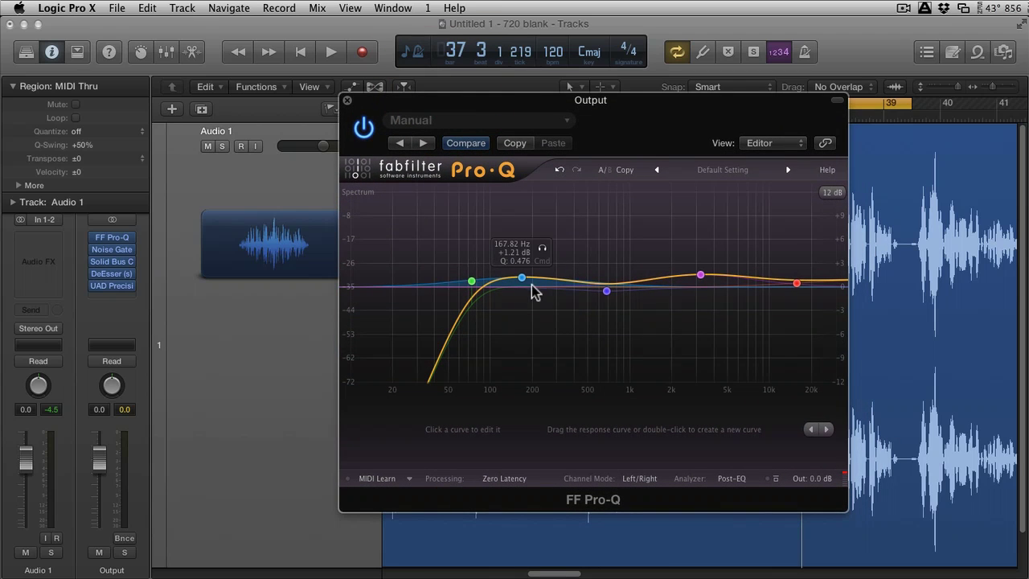
left_click_drag(524, 281, 464, 285)
left_click(471, 282)
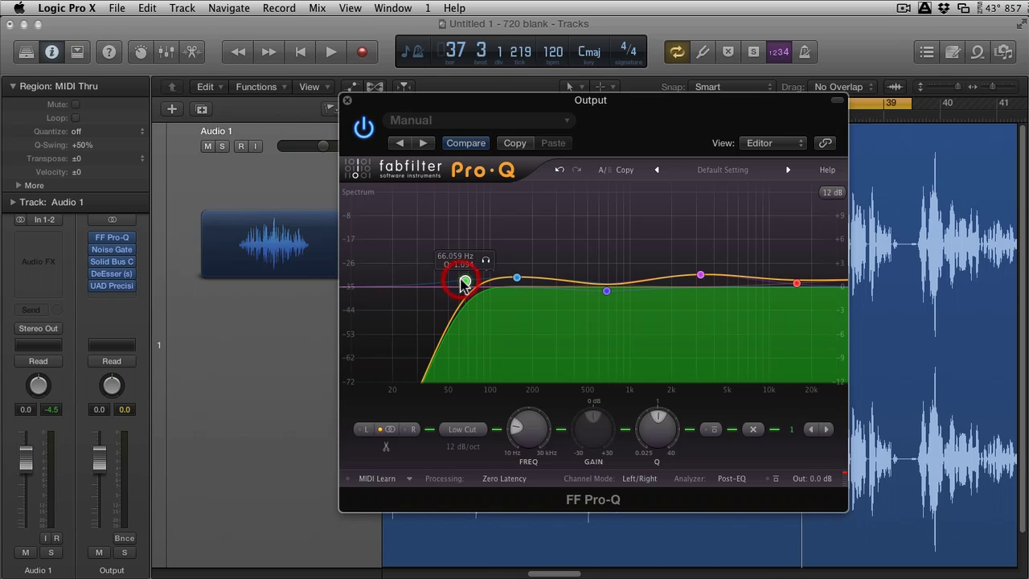
left_click(347, 100)
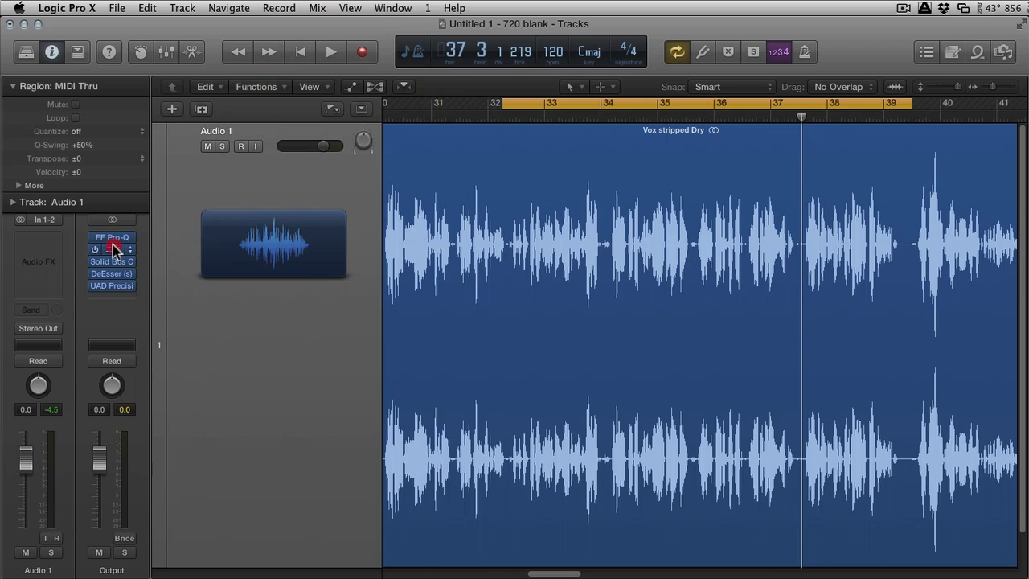
Review the Noise Gate, Solid Bus Comp, DeEsser and Precision Limiter settings on the Output channel one after another.
left_click(112, 249)
left_click_drag(636, 207, 558, 176)
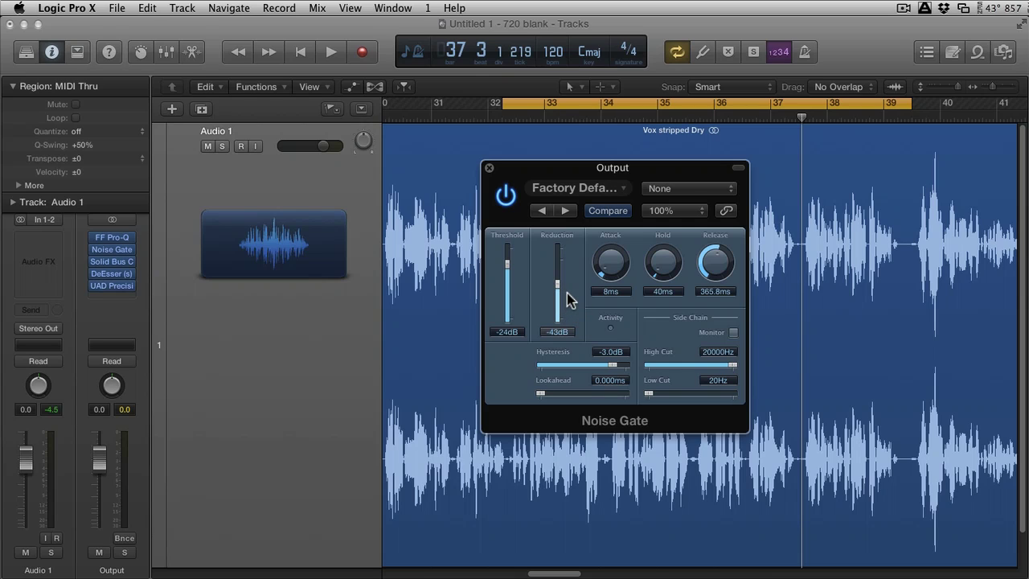
left_click(490, 171)
left_click(113, 261)
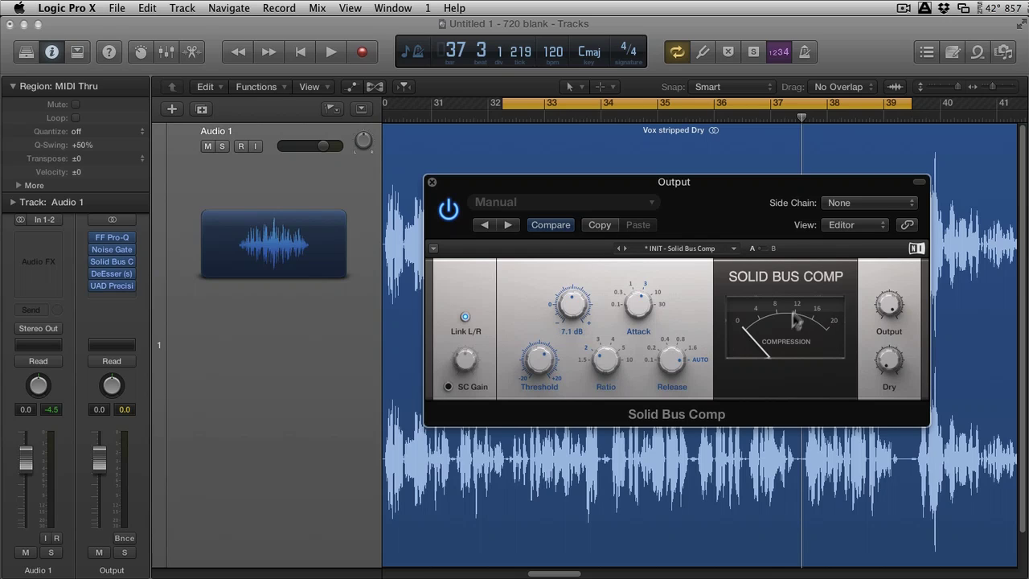
left_click(433, 187)
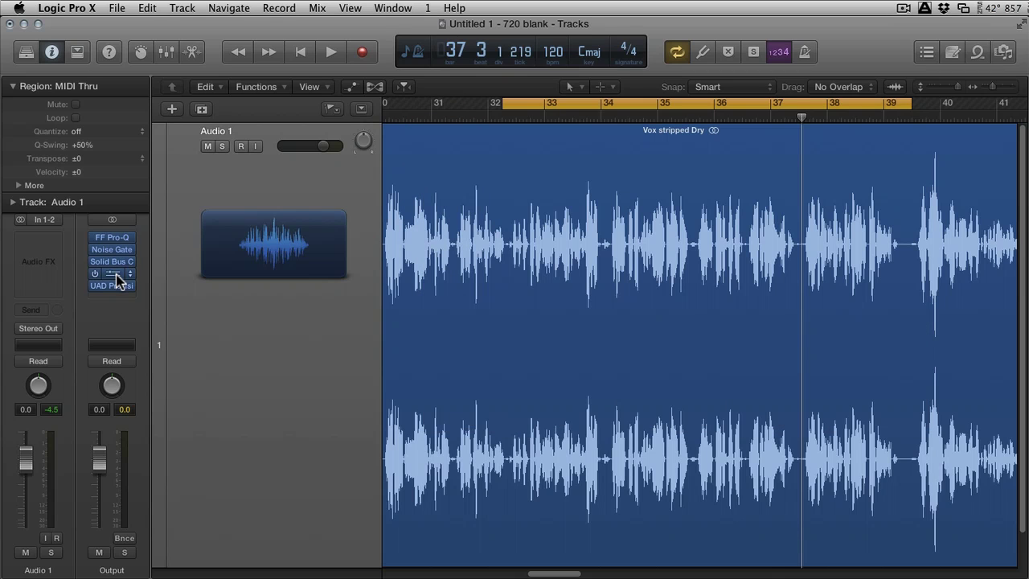
left_click(116, 274)
left_click_drag(493, 165, 559, 160)
left_click(472, 150)
left_click(115, 287)
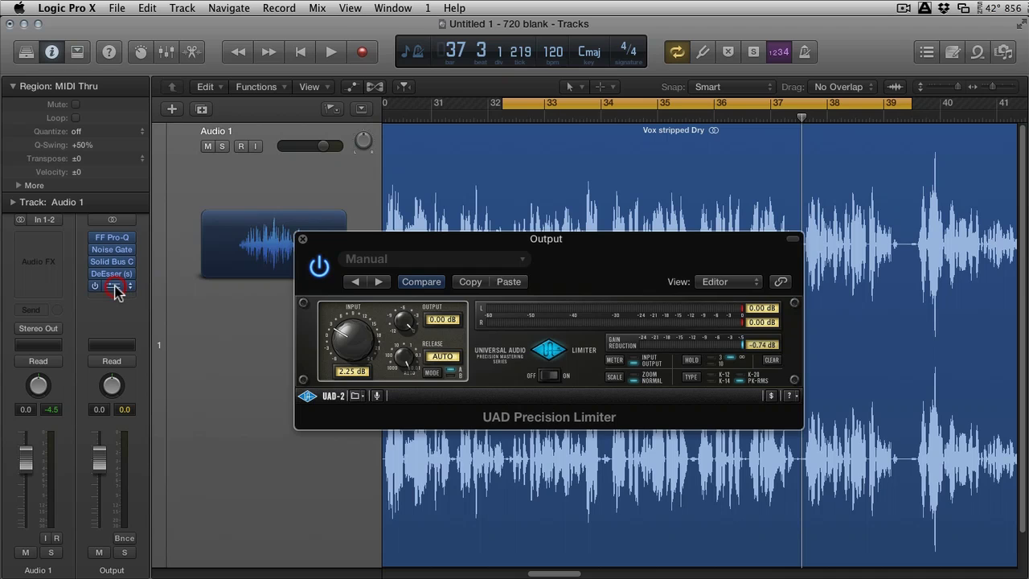
Close the Precision Limiter window and play a short stretch of the vocal through the full Output channel chain.
left_click(302, 239)
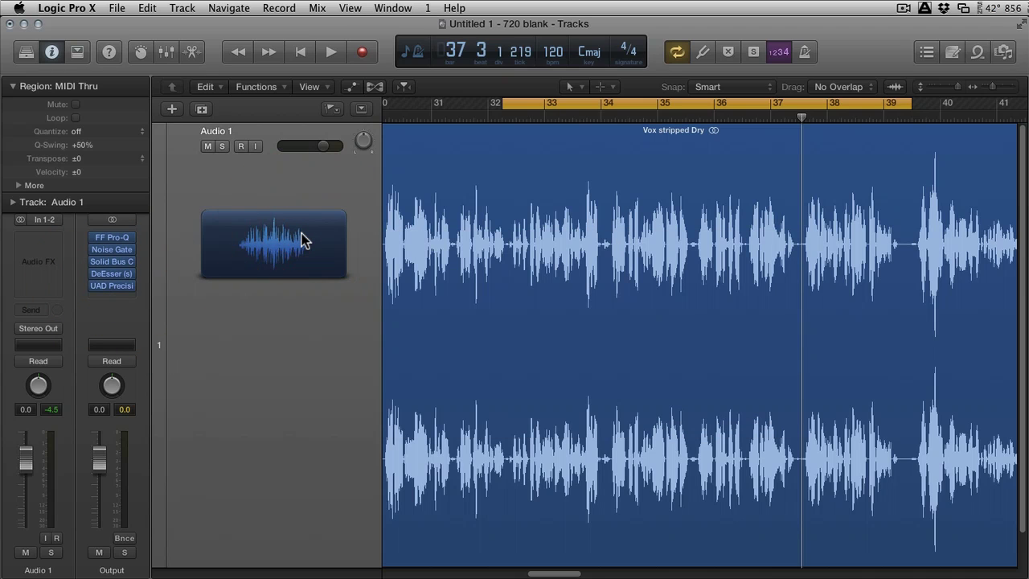
key("space")
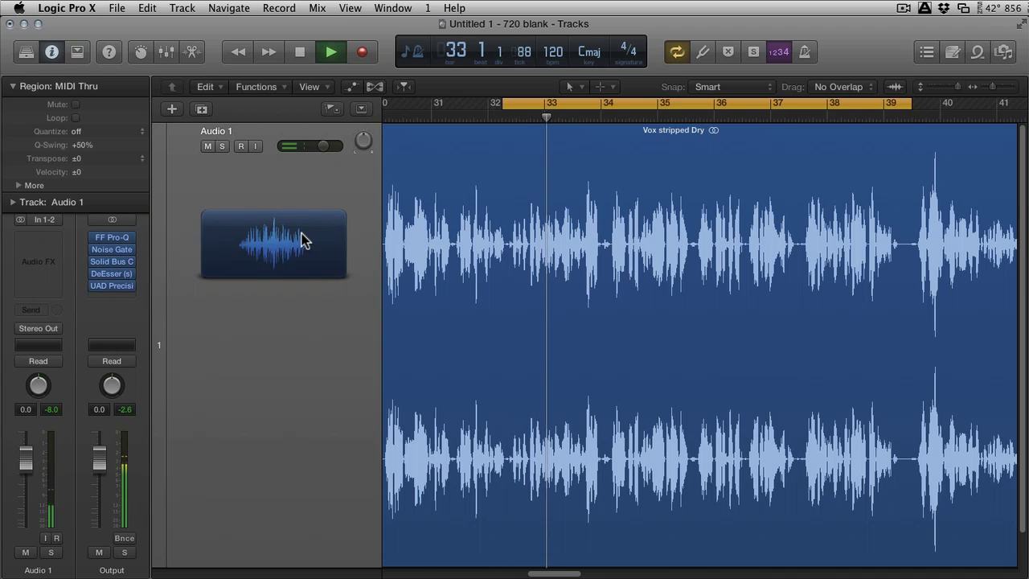
key("space")
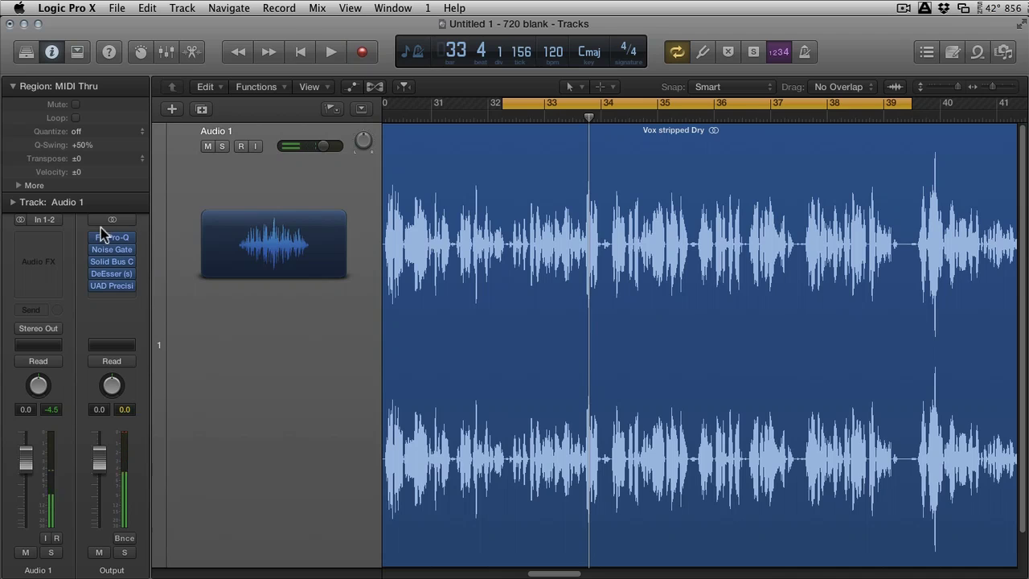
Bypass Pro-Q, Noise Gate, Solid Bus Comp, DeEsser and Precision Limiter on the Output channel.
left_click(98, 235)
left_click(97, 249)
left_click(94, 254)
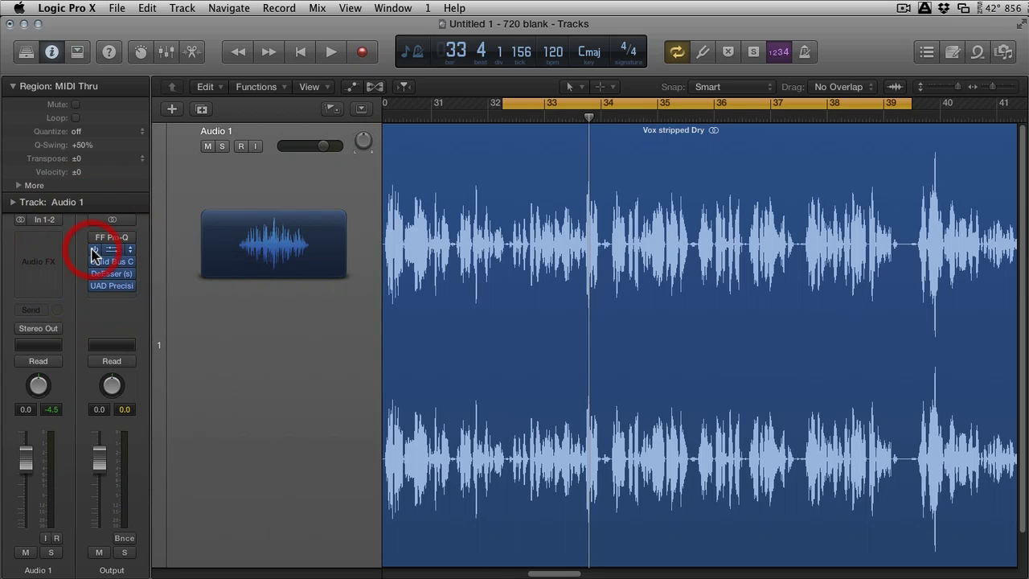
left_click(93, 261)
left_click(94, 273)
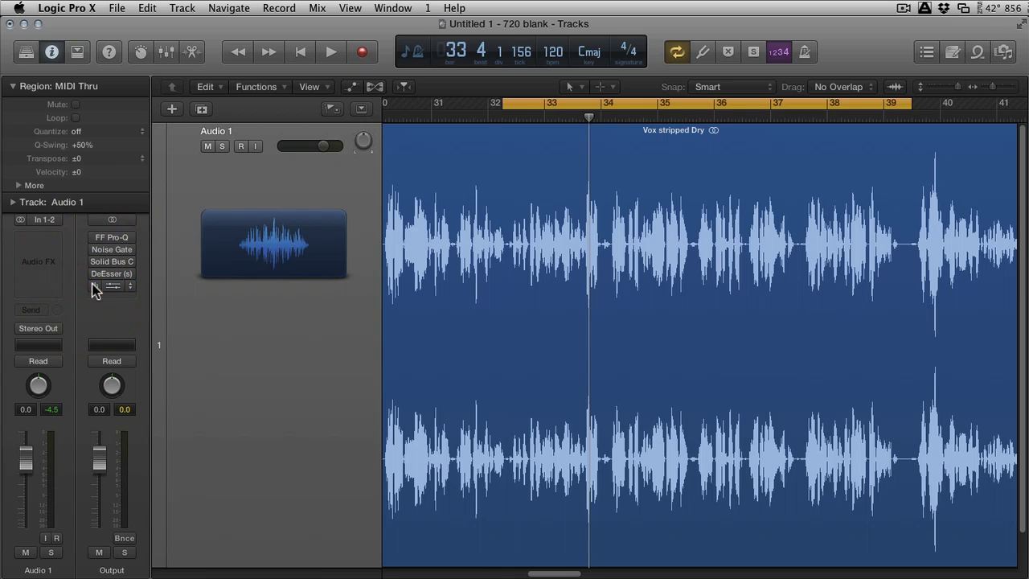
Play the unprocessed vocal, re-enable all five Output channel plug-ins during playback to compare the sound, and stop.
key("space")
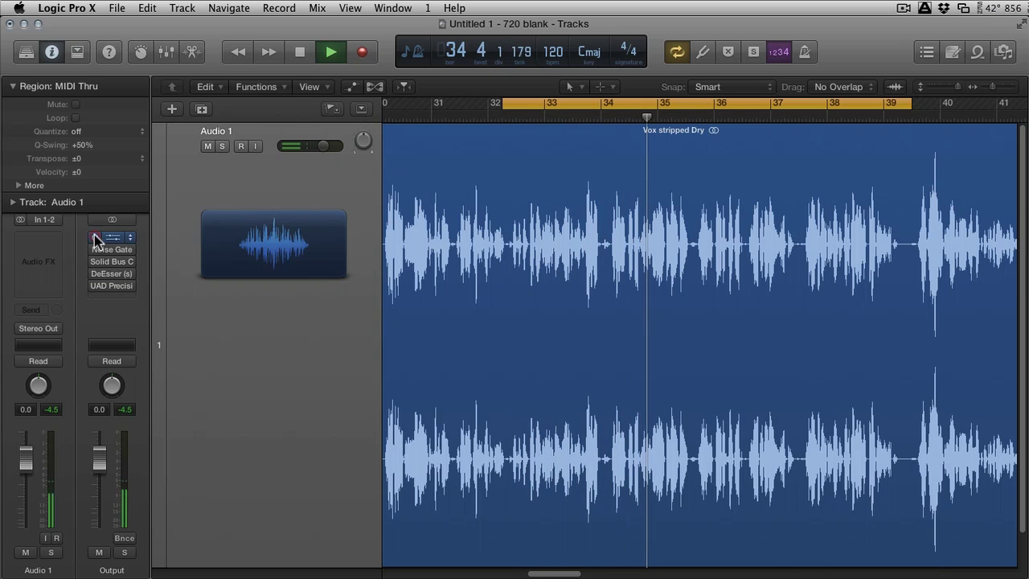
left_click(91, 265)
left_click(94, 266)
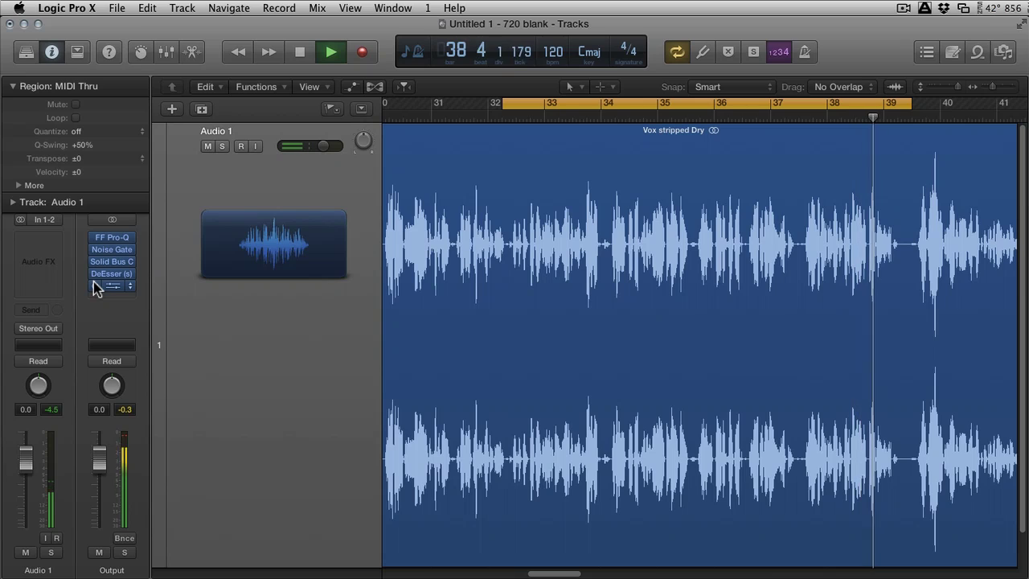
key("space")
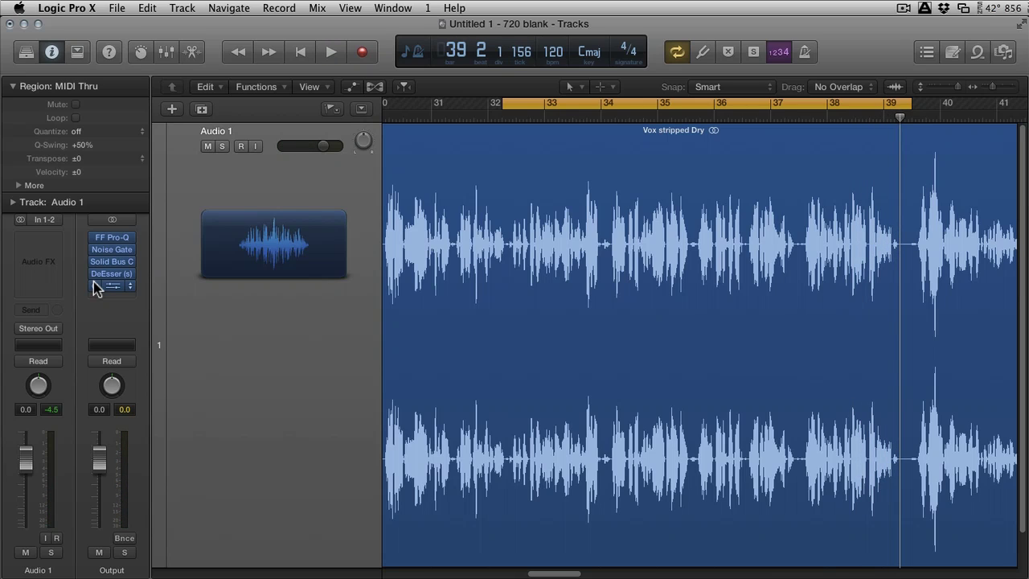